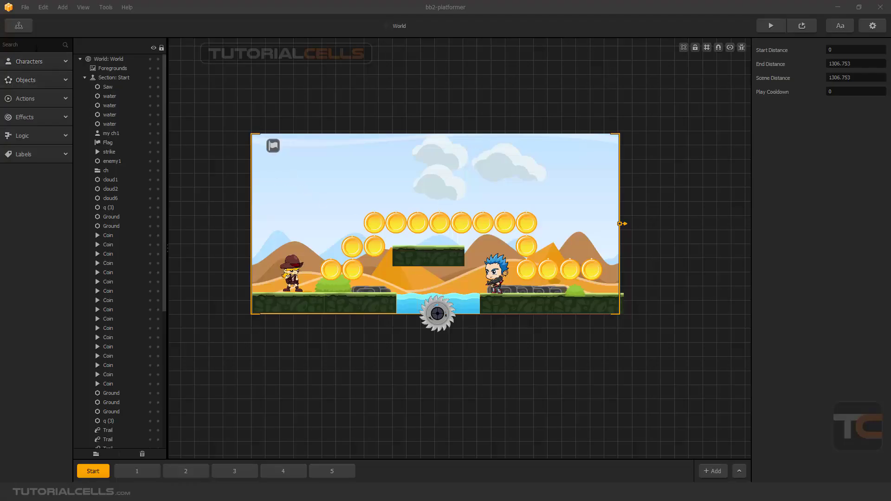
Open the World UI screen from the game mind map, examine its Game Over event observer and the available logic elements, and return to the mind map.
left_click(25, 29)
left_click_drag(468, 204, 496, 211)
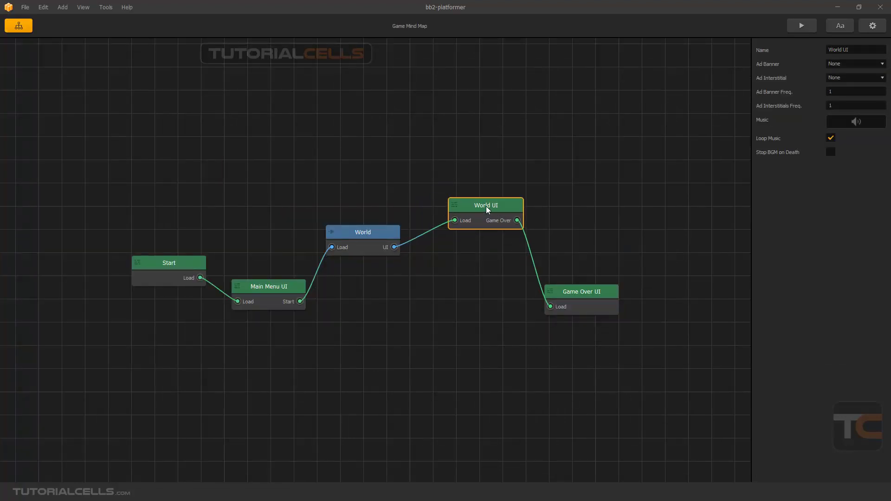
mouse_move(487, 210)
left_mouse_down()
mouse_move(358, 240)
mouse_move(479, 216)
left_mouse_up()
double_click(480, 218)
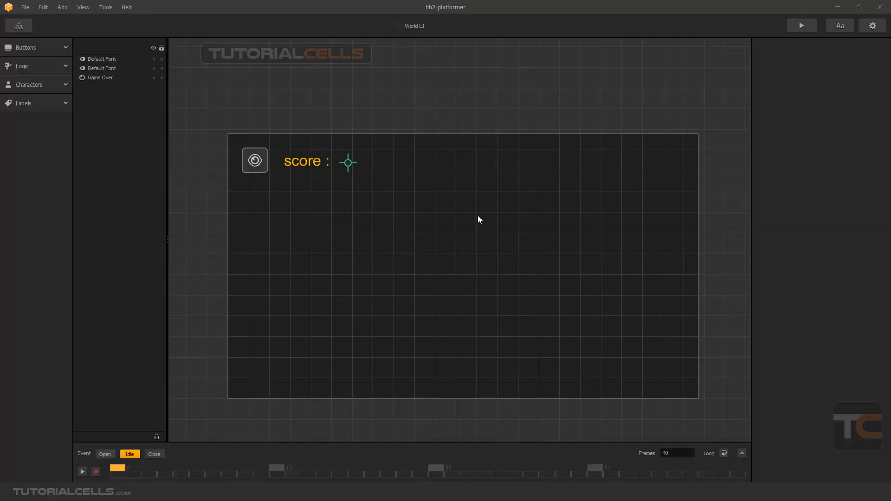
left_click(261, 160)
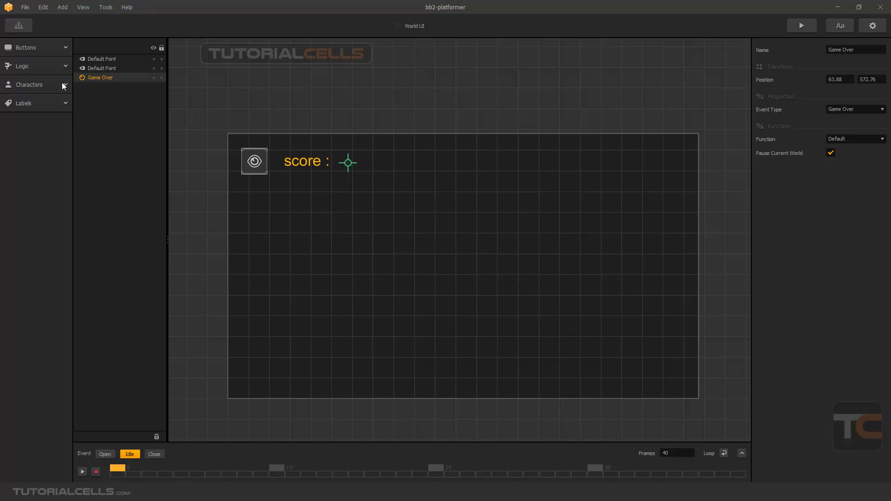
left_click(45, 69)
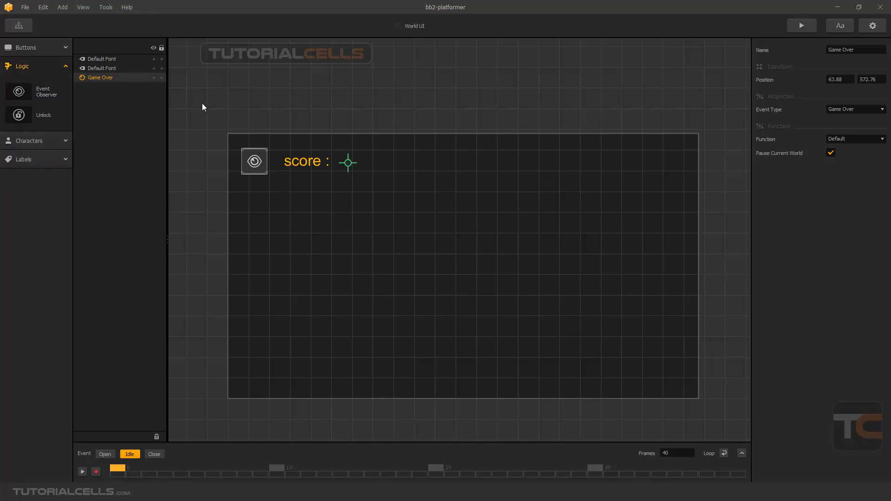
left_click(20, 29)
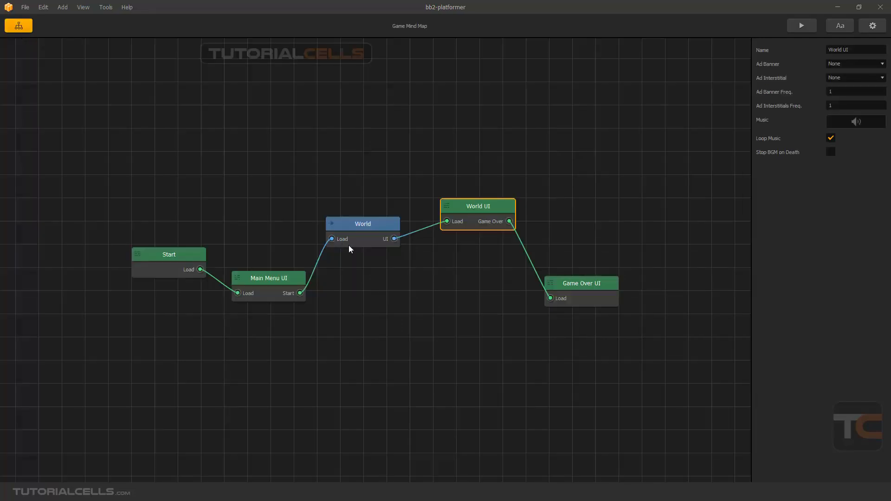
Rearrange the World, Main Menu UI, World UI and Game Over UI nodes in the mind map, raising the Main Menu UI and Game Over UI nodes.
left_click(374, 224)
left_click_drag(374, 222, 378, 224)
left_click_drag(274, 281, 274, 266)
mouse_move(481, 213)
left_mouse_down()
mouse_move(472, 218)
mouse_move(479, 223)
left_mouse_up()
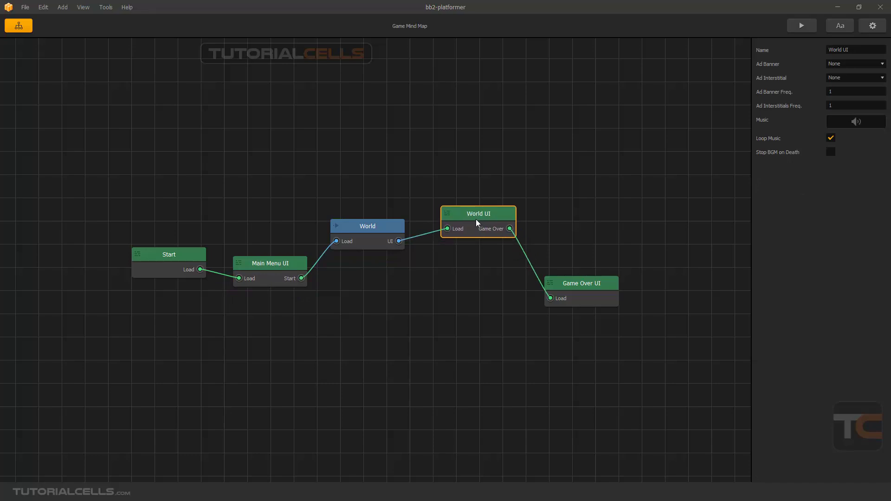
left_click_drag(391, 228, 400, 227)
mouse_move(584, 281)
left_mouse_down()
mouse_move(594, 267)
mouse_move(582, 266)
left_mouse_up()
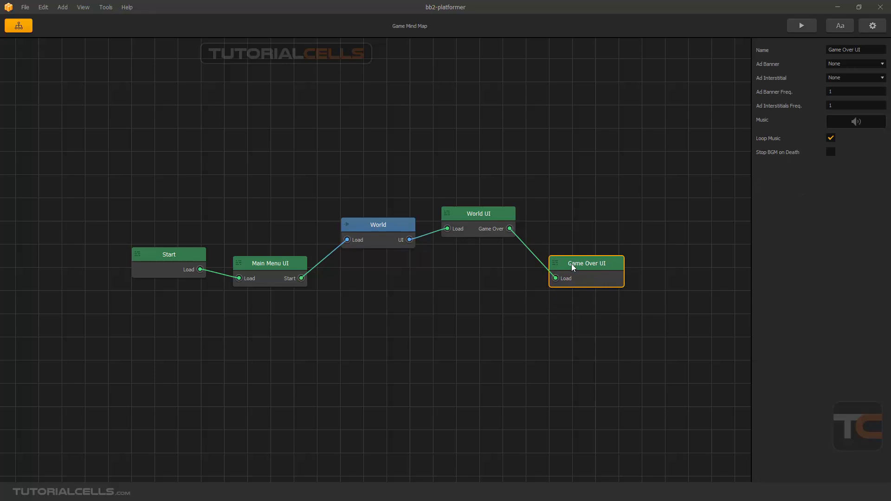
Open the Game Over UI screen, examine its Main Menu button and background image settings, and return to the mind map.
double_click(572, 265)
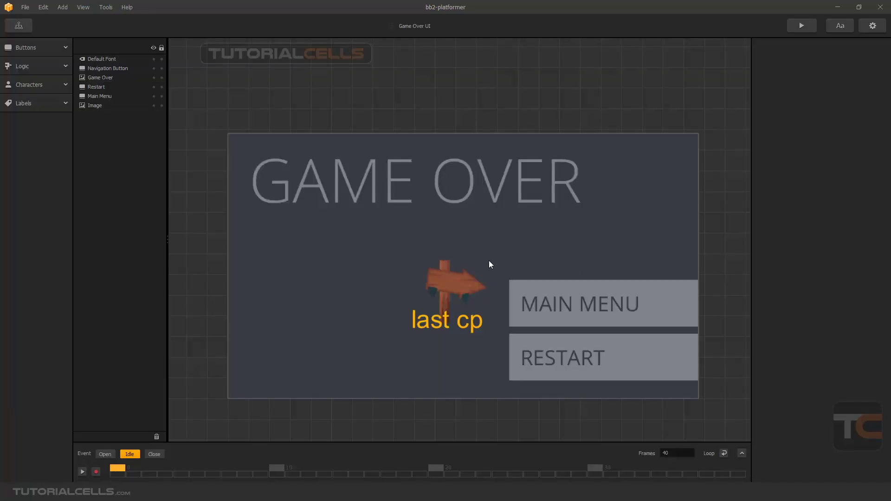
left_click(514, 284)
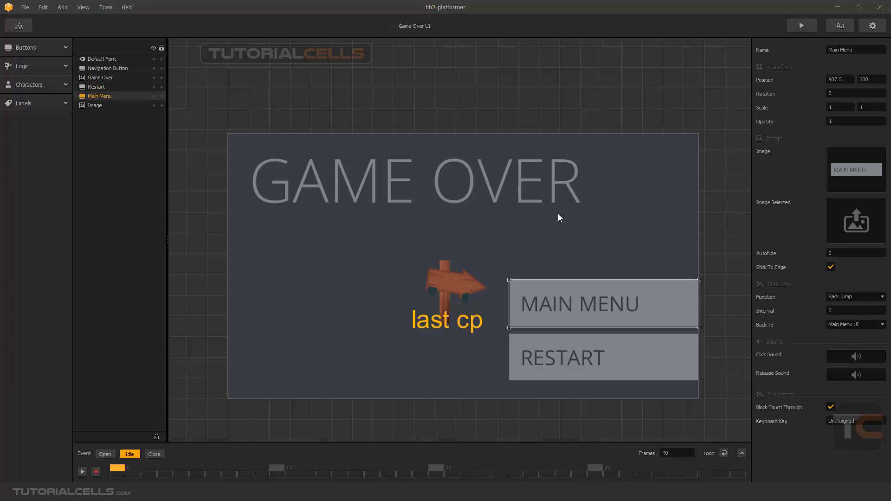
left_click(530, 202)
left_click(458, 269)
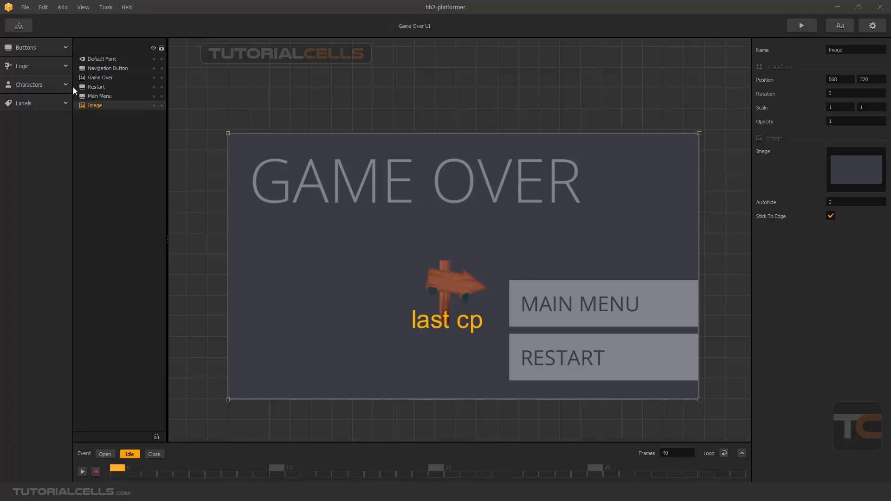
left_click(19, 25)
Nudge the World and World UI nodes and add two new UI nodes, stacked one below the other above the Game Over UI node.
left_click_drag(371, 216, 363, 217)
left_click_drag(477, 213, 480, 219)
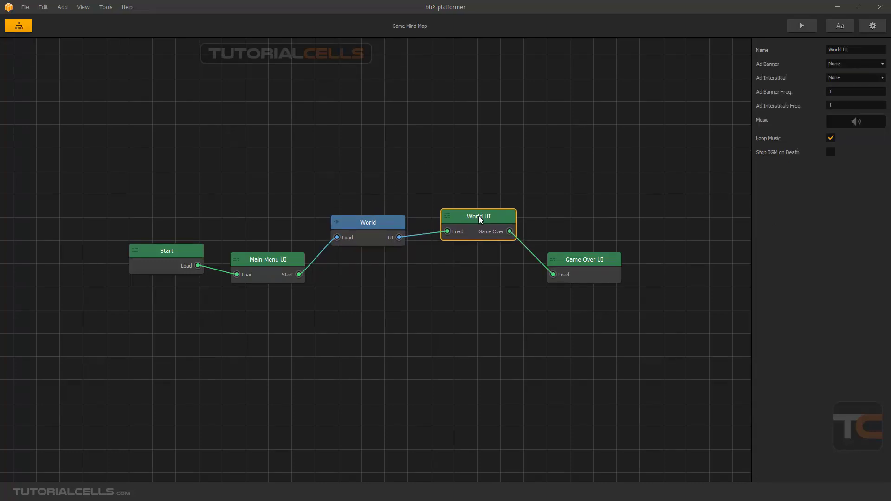
right_click(521, 137)
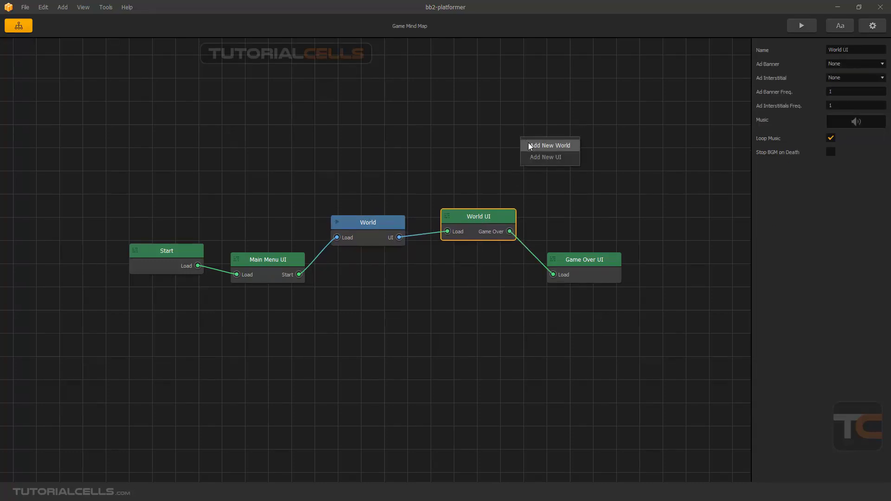
left_click(539, 157)
left_click_drag(548, 142, 550, 118)
right_click(548, 150)
left_click(555, 172)
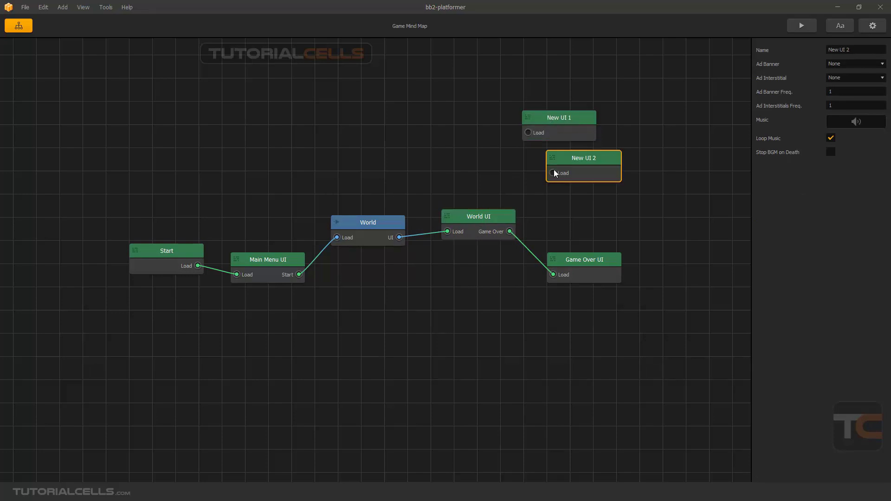
left_click_drag(580, 160, 559, 160)
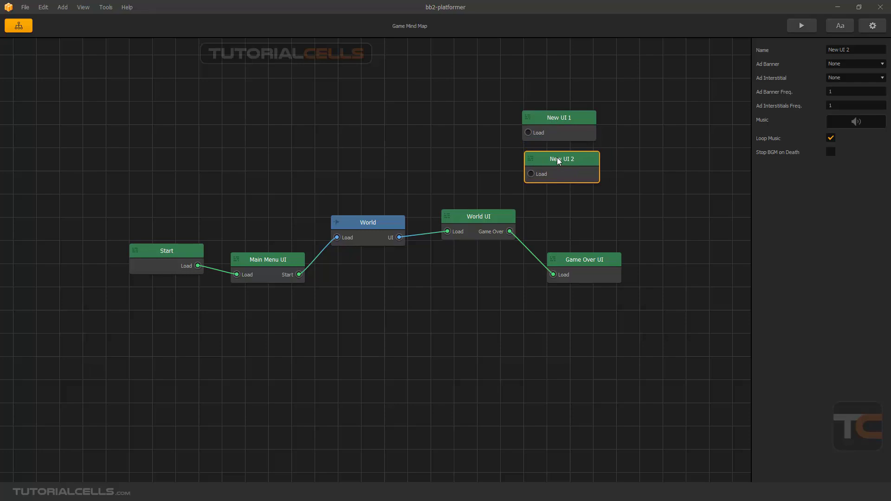
Open the Main Menu UI screen and move the Start button up and the GAME title down to about 562, 468.
left_click_drag(268, 263, 265, 260)
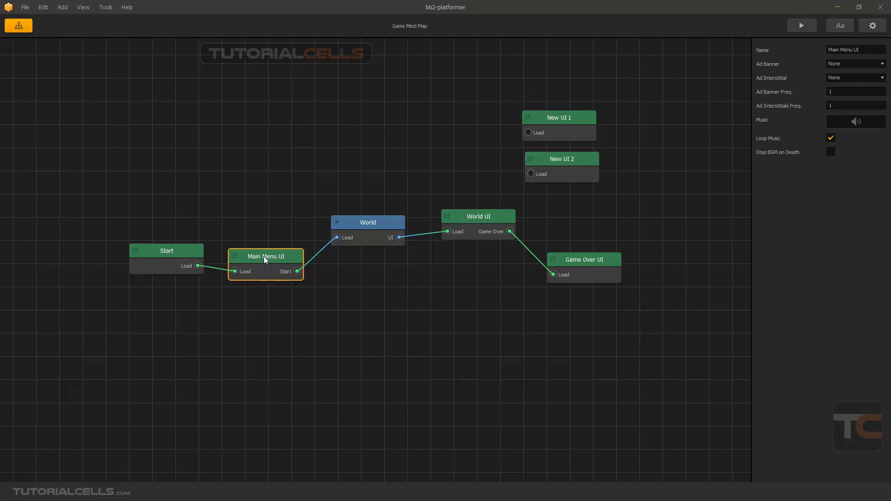
double_click(265, 258)
left_click_drag(463, 354, 460, 305)
left_click_drag(467, 179, 466, 209)
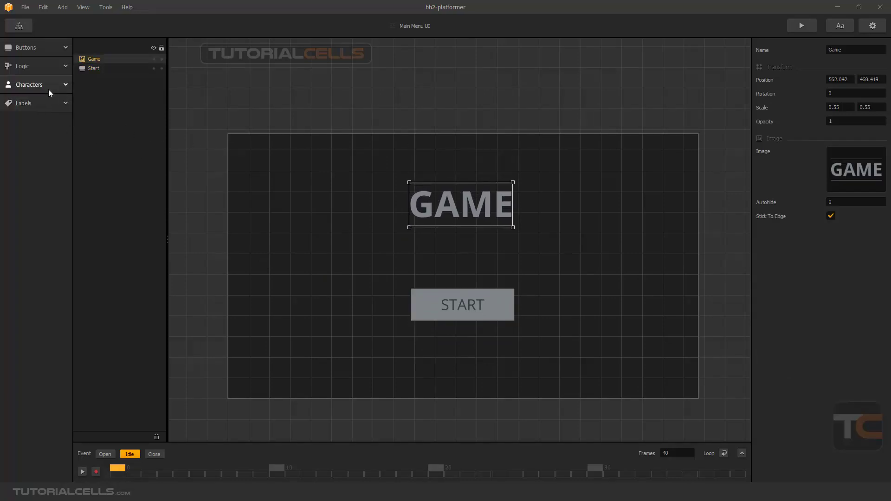
Add a Navigation Button between the GAME title and the Start button, positioned at about 571, 338.
left_click(51, 53)
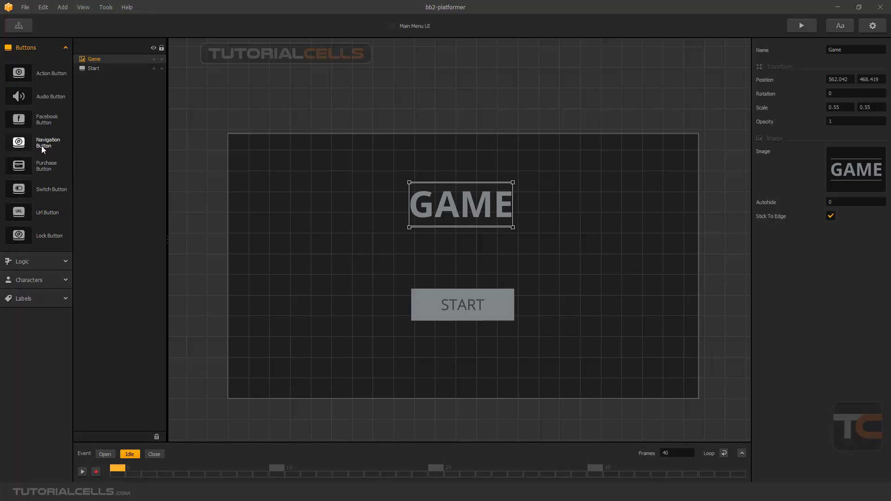
mouse_move(41, 145)
left_mouse_down()
mouse_move(79, 144)
mouse_move(288, 208)
left_mouse_up()
left_click_drag(455, 257, 461, 256)
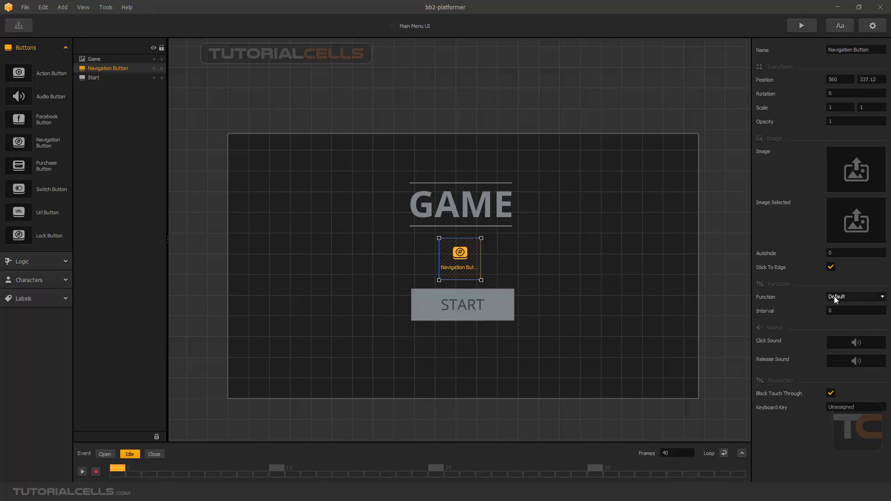
left_click_drag(462, 254, 466, 255)
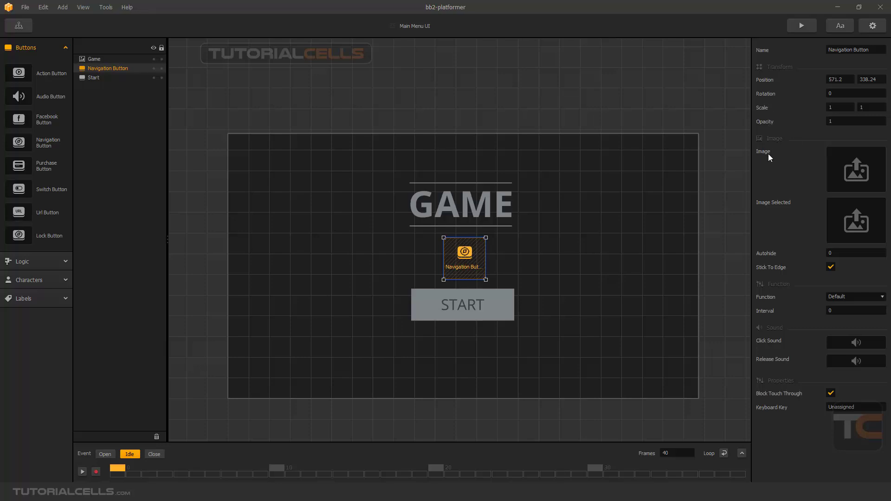
Assign the q (3) bush sprite as the navigation button's image and enlarge the button to a scale of about 1.63 by 1.48.
left_click(856, 171)
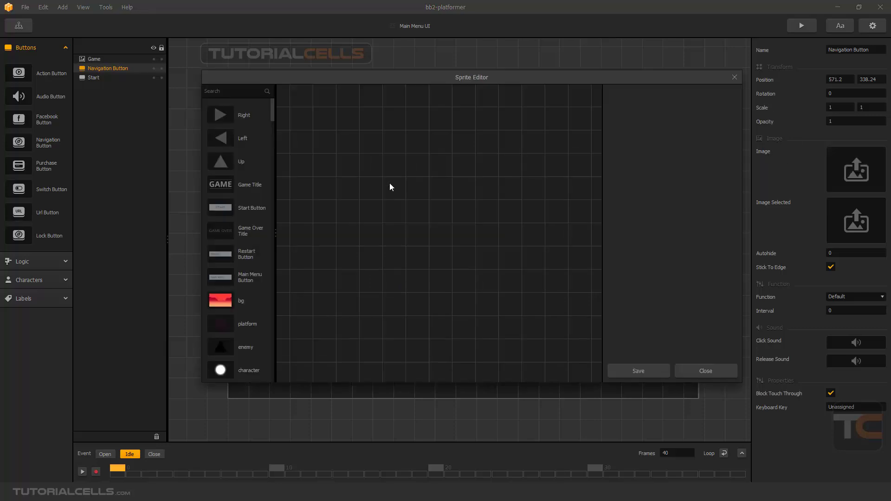
scroll(225, 277, "down", 5)
scroll(248, 283, "down", 6)
scroll(249, 290, "down", 4)
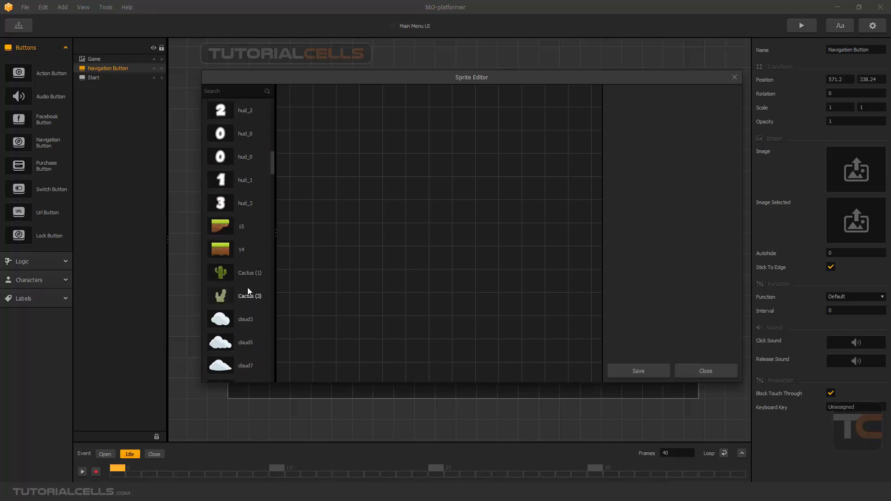
scroll(247, 288, "down", 2)
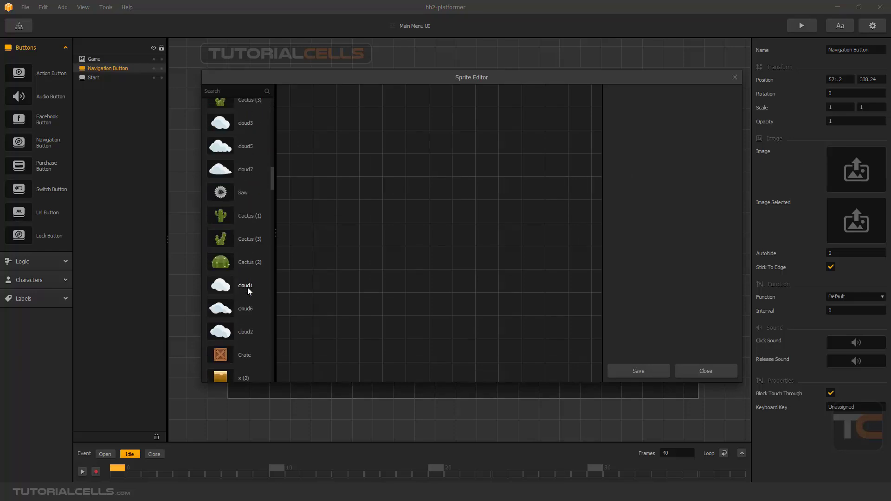
scroll(232, 337, "down", 3)
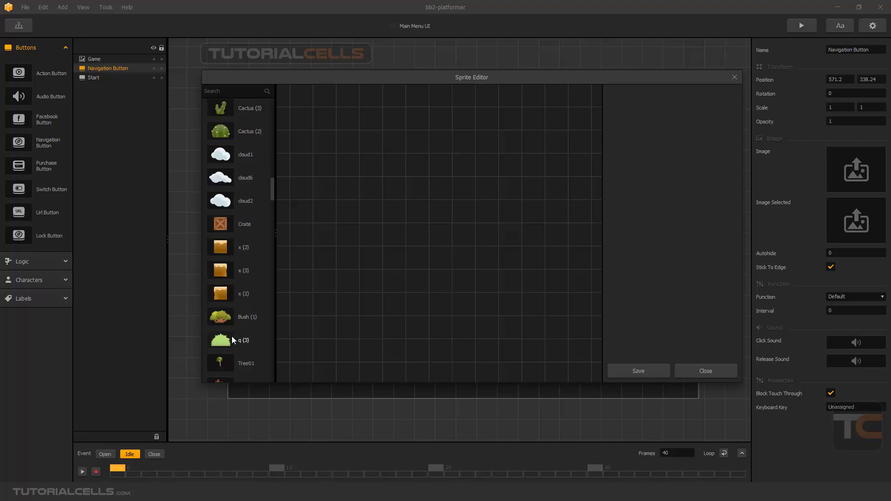
scroll(232, 336, "down", 1)
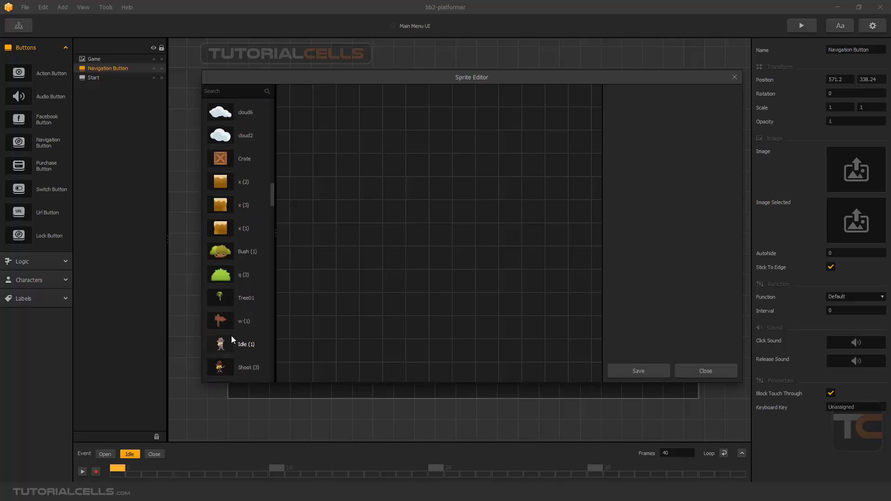
left_click(221, 278)
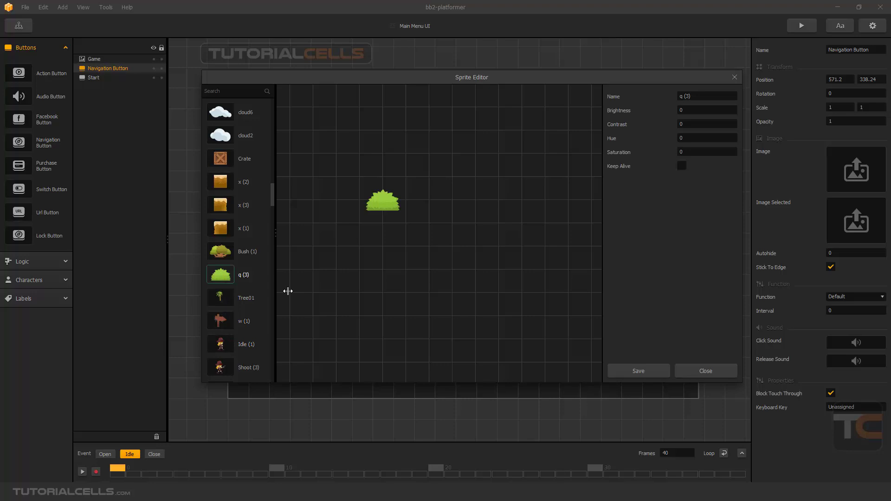
left_click(627, 376)
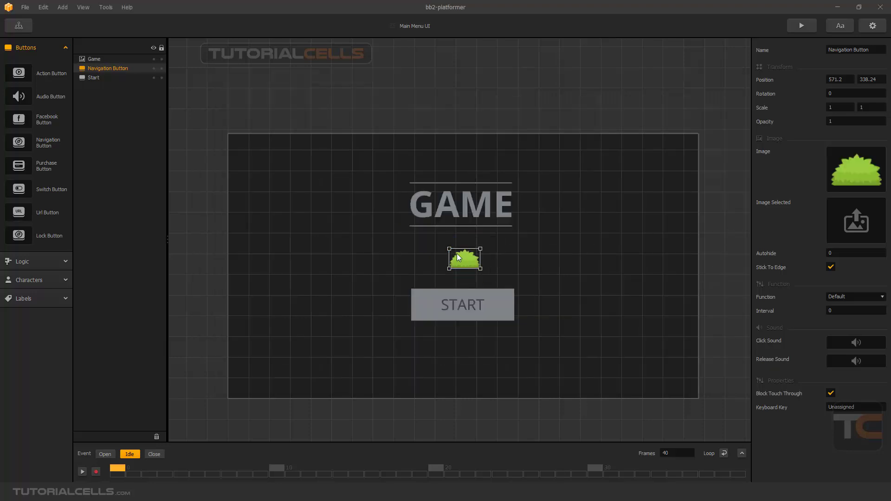
mouse_move(449, 249)
left_mouse_down()
mouse_move(430, 238)
mouse_move(460, 261)
left_mouse_up()
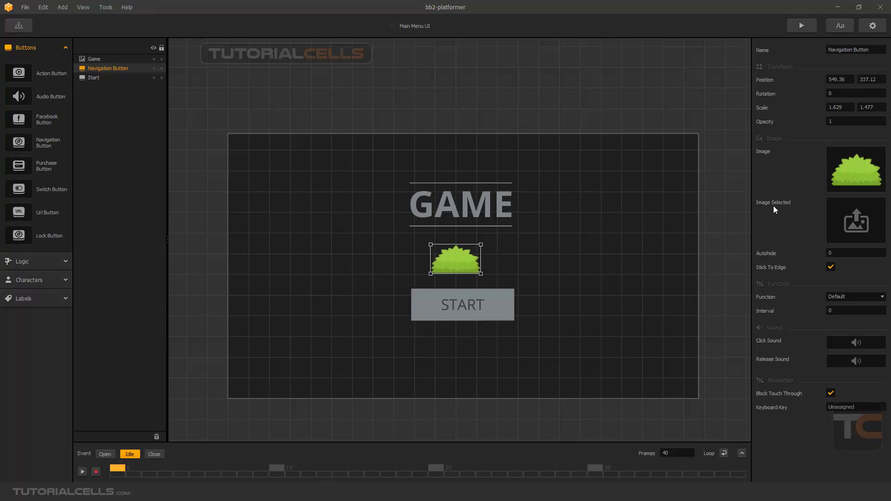
Assign the Cactus (2) sprite as the navigation button's selected-state image.
left_click(874, 207)
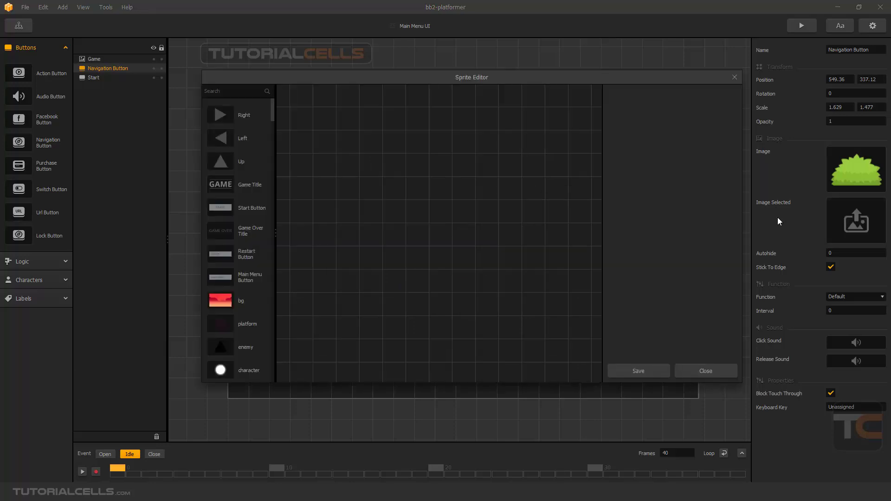
scroll(243, 255, "down", 10)
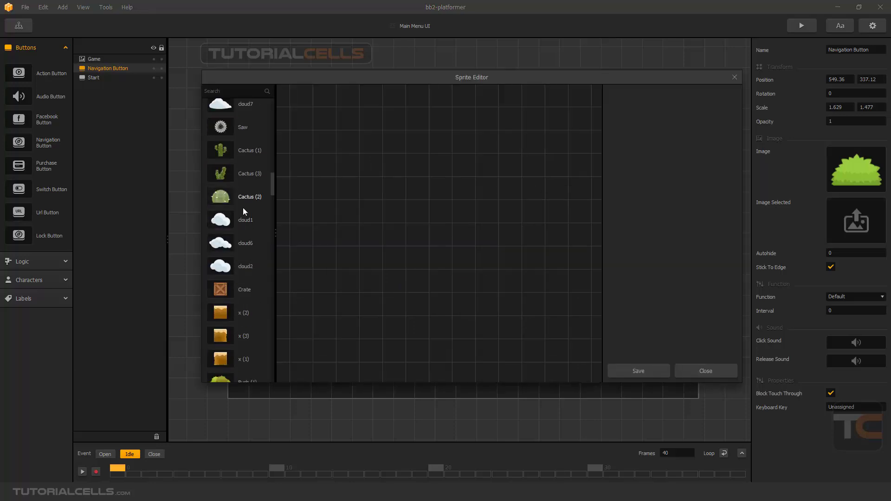
left_click(244, 198)
left_click(613, 371)
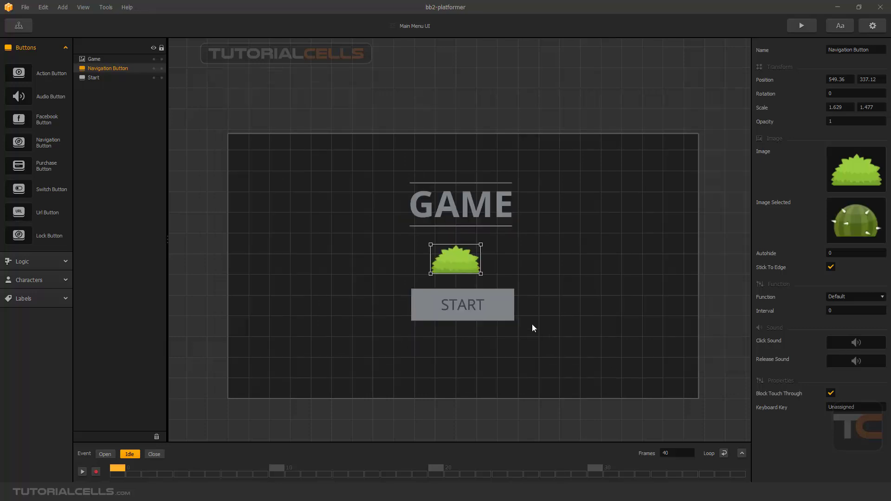
Set the navigation button's keyboard key to F and move the button to about 558, 339.
mouse_move(834, 233)
left_click_drag(858, 407, 818, 412)
type("F")
left_click_drag(460, 263, 464, 260)
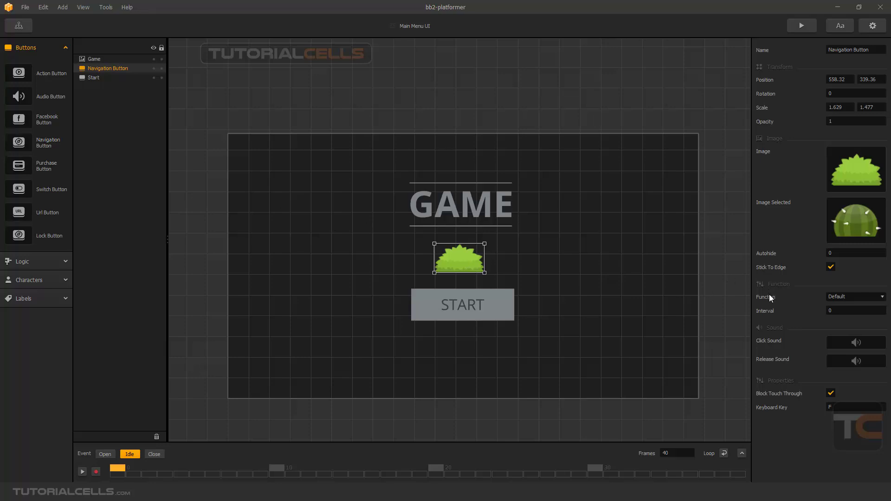
Keep the navigation button's function at Default, move the button to about 556, 342, and return to the game mind map.
left_click(842, 298)
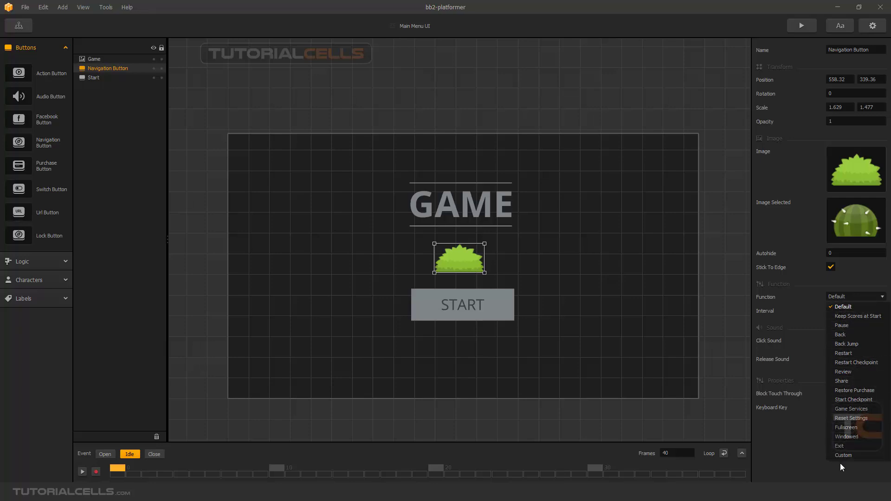
left_click(849, 307)
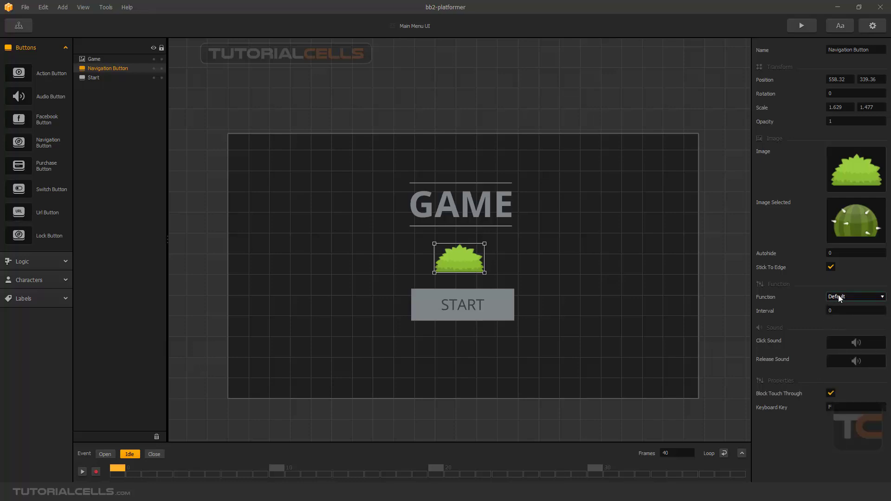
left_click_drag(454, 250, 452, 249)
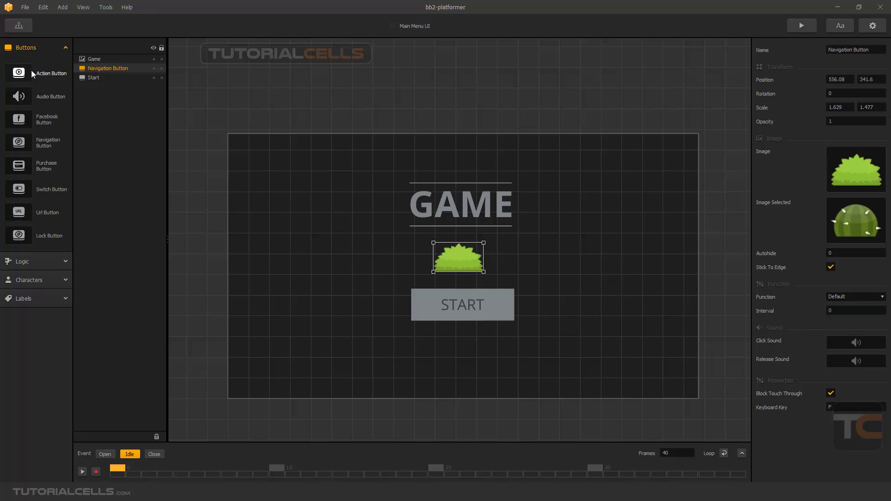
left_click(21, 26)
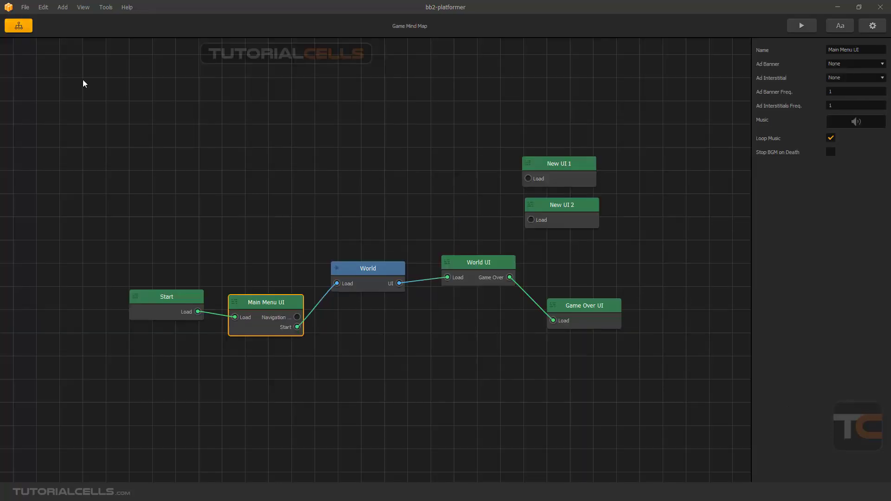
Rename the navigation button on the Main Menu UI screen to info and return to the game mind map.
left_click_drag(267, 288, 273, 247)
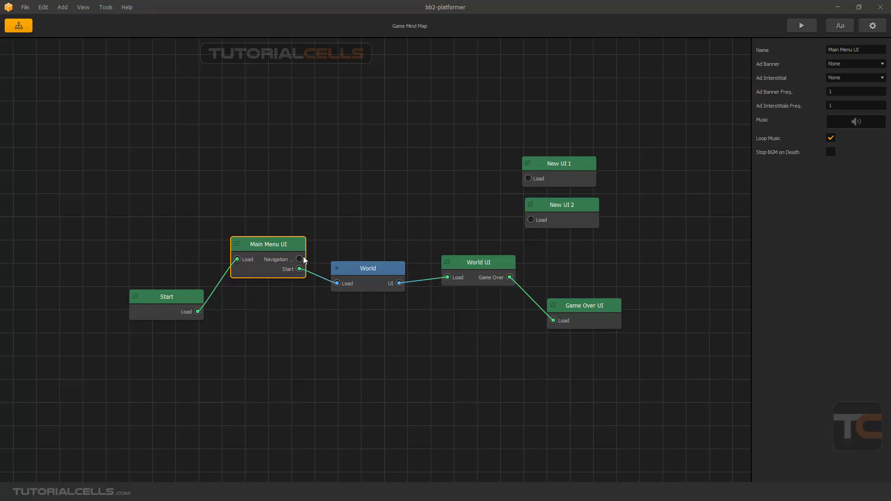
left_click_drag(295, 247, 297, 250)
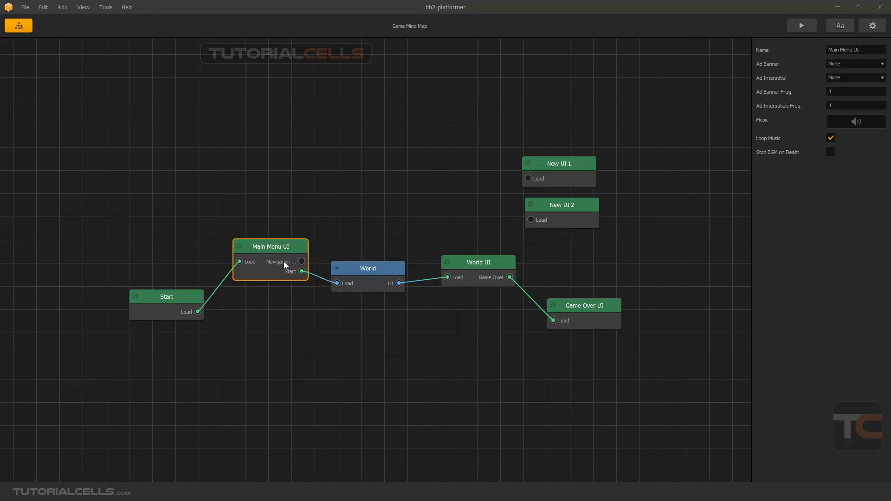
double_click(281, 248)
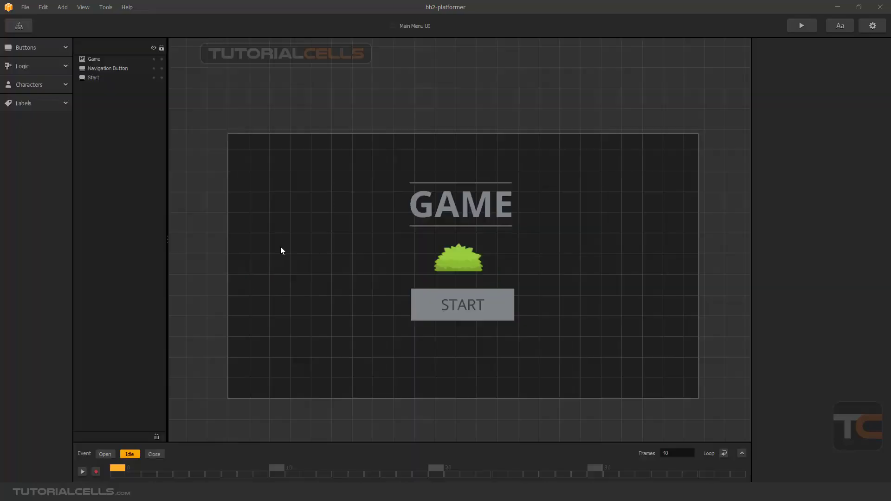
left_click(461, 269)
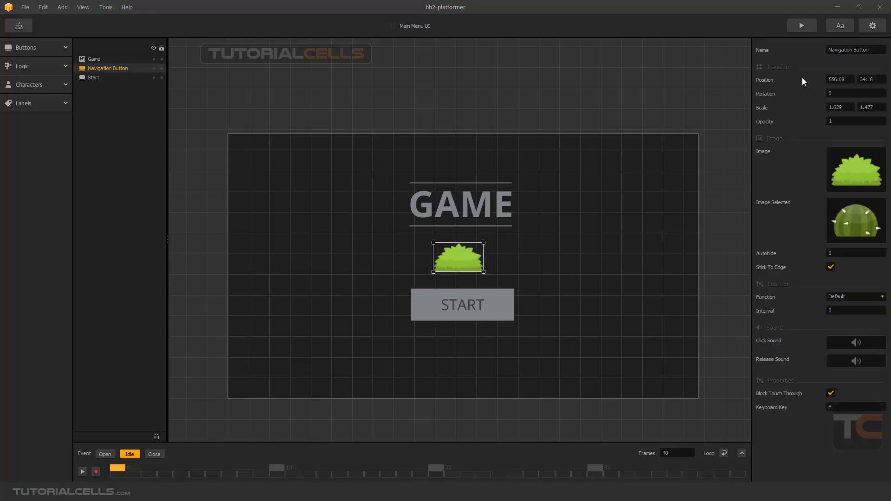
left_click_drag(867, 52, 821, 53)
type("info")
key("Return")
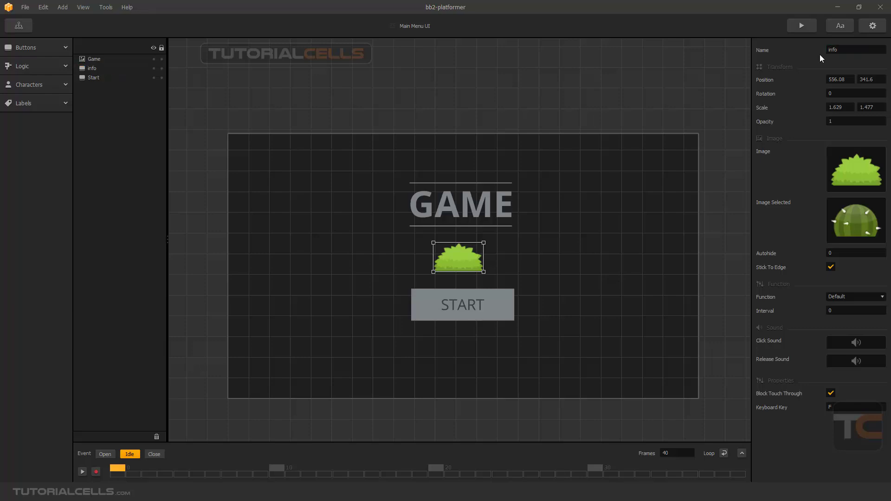
left_click(19, 26)
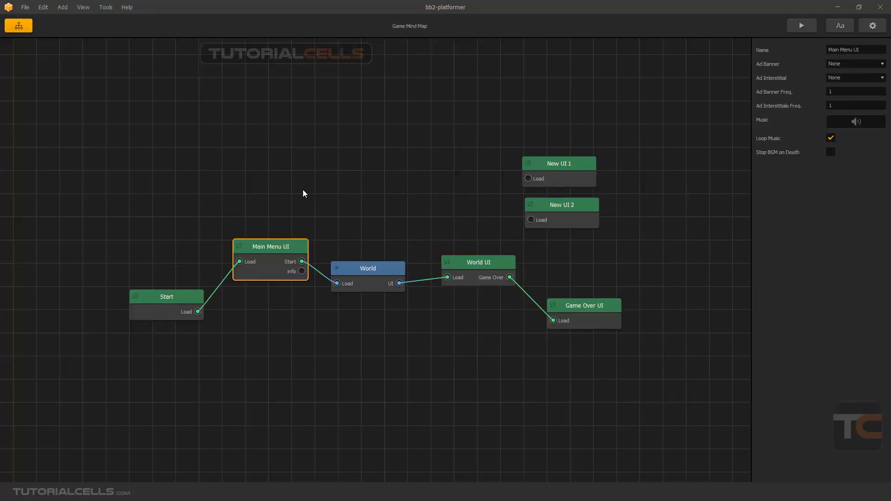
Place the New UI 1 node below the World node and connect Main Menu UI's info output to its Load input.
left_click_drag(293, 253, 297, 298)
left_click_drag(559, 171, 426, 352)
left_click_drag(413, 348, 398, 350)
left_click_drag(307, 313, 396, 347)
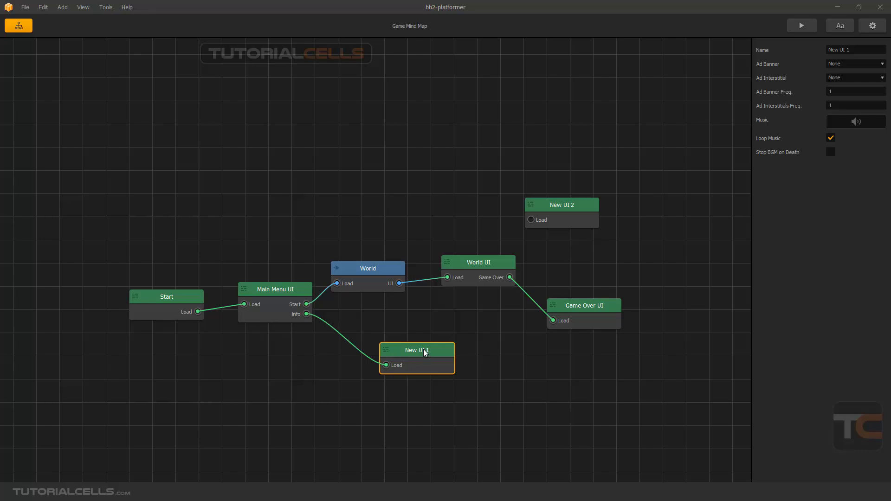
left_click_drag(424, 349, 419, 348)
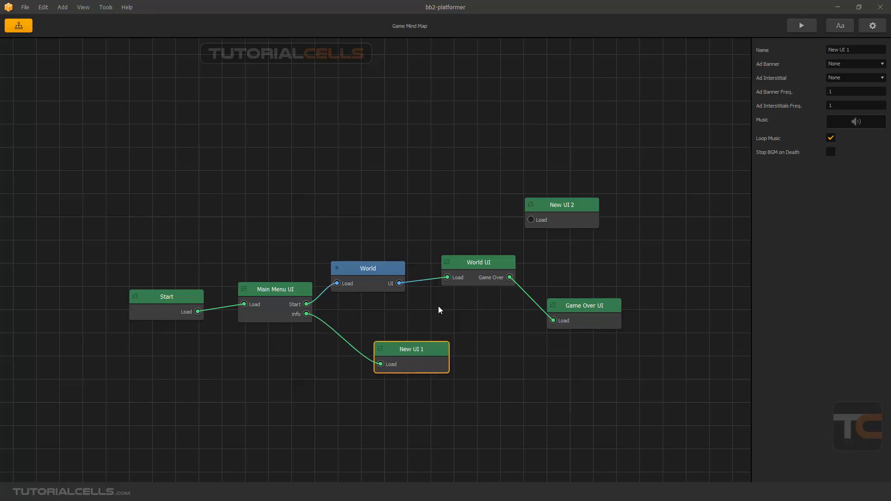
Rename the New UI 1 node to info.
left_click(856, 51)
left_click_drag(860, 54, 824, 51)
key("BackSpace")
type("info")
key("Return")
Open the info screen and import the Background3 picture from the project's background folder into it as an image.
double_click(403, 353)
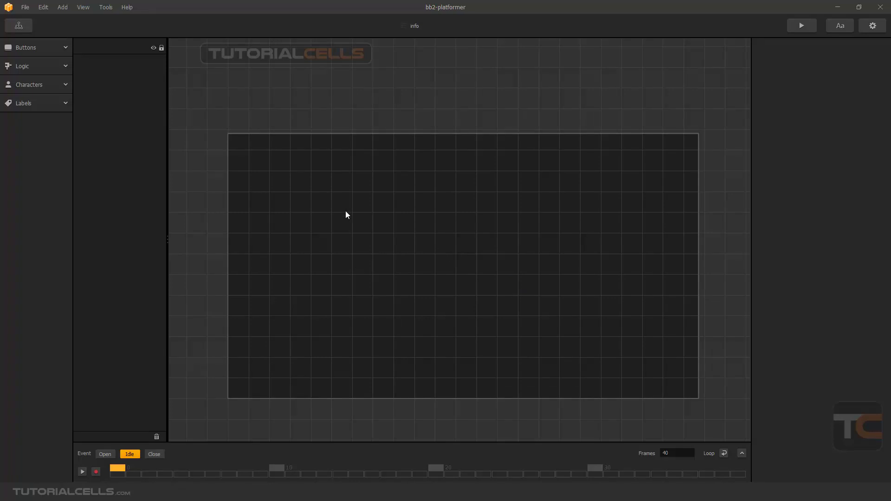
key("alt+Tab")
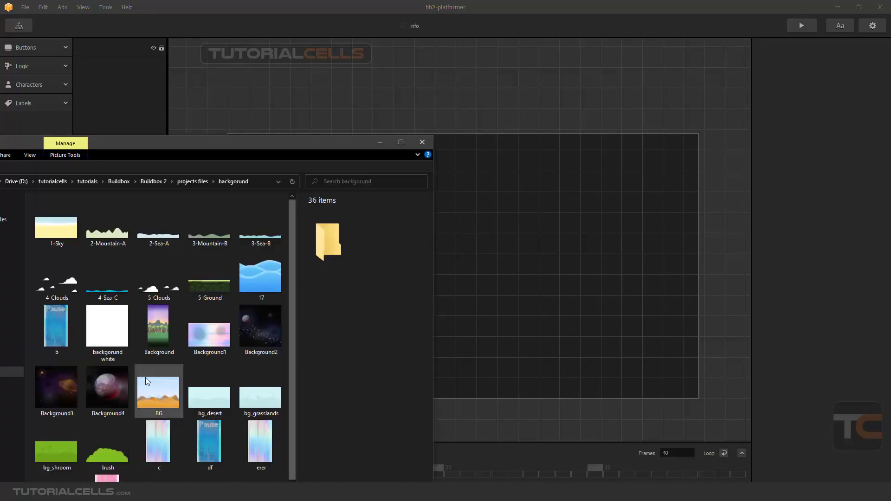
left_click_drag(70, 387, 583, 285)
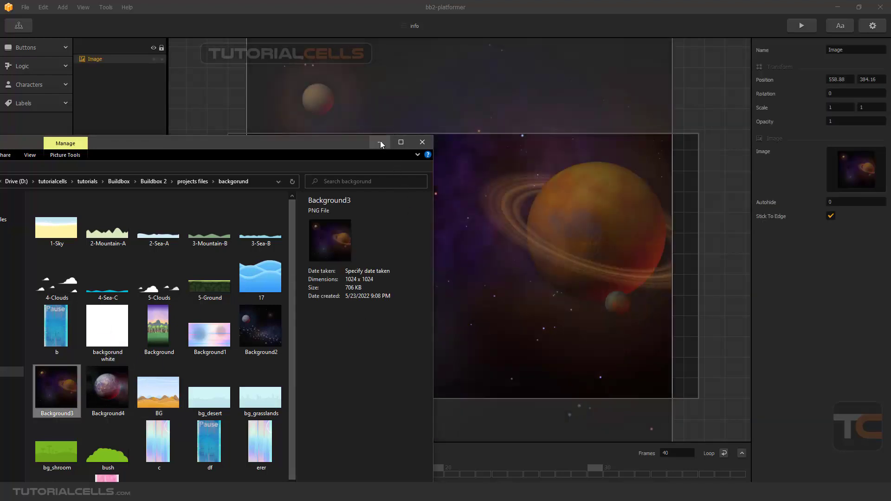
left_click(380, 141)
Scale the background image to about 1.15 by 1.06 and position it at about 558, 353 so it covers the screen frame.
scroll(523, 237, "down", 3)
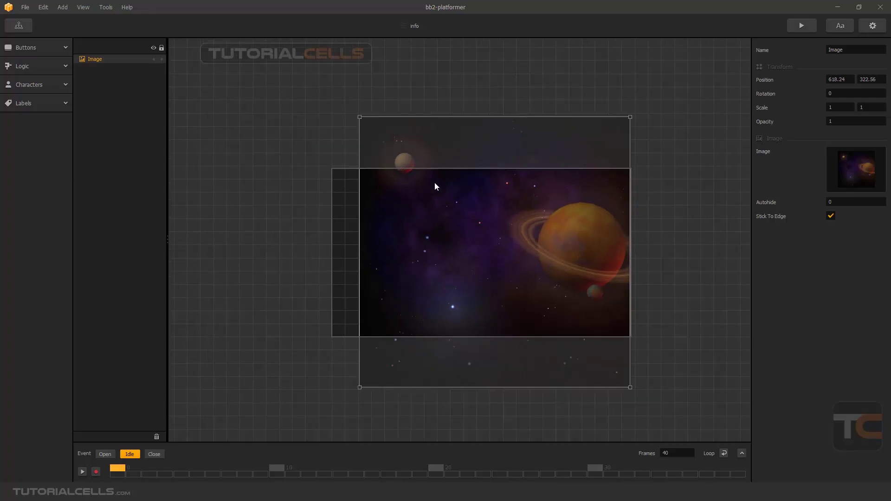
left_click_drag(361, 117, 320, 101)
left_click_drag(475, 198, 480, 198)
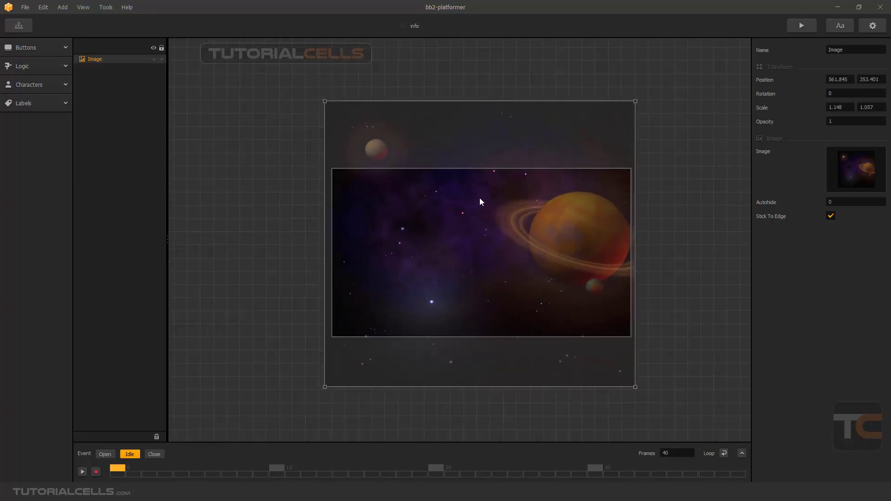
scroll(523, 247, "up", 2)
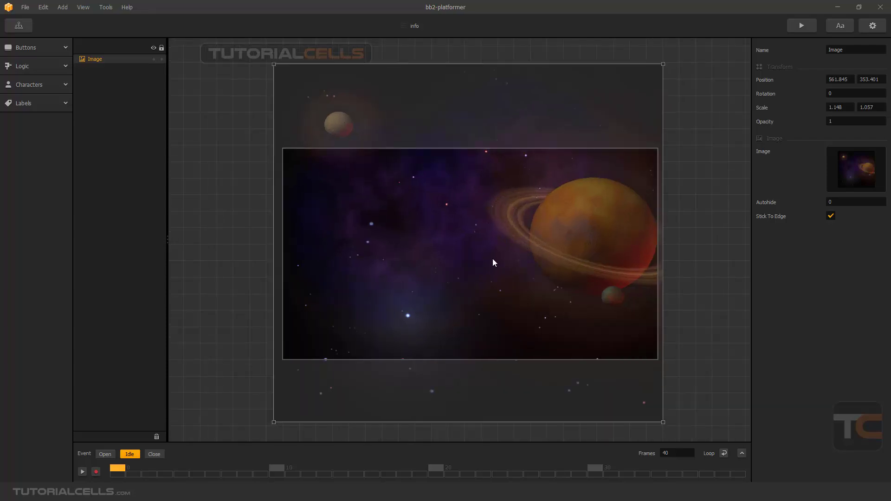
left_click_drag(492, 259, 490, 259)
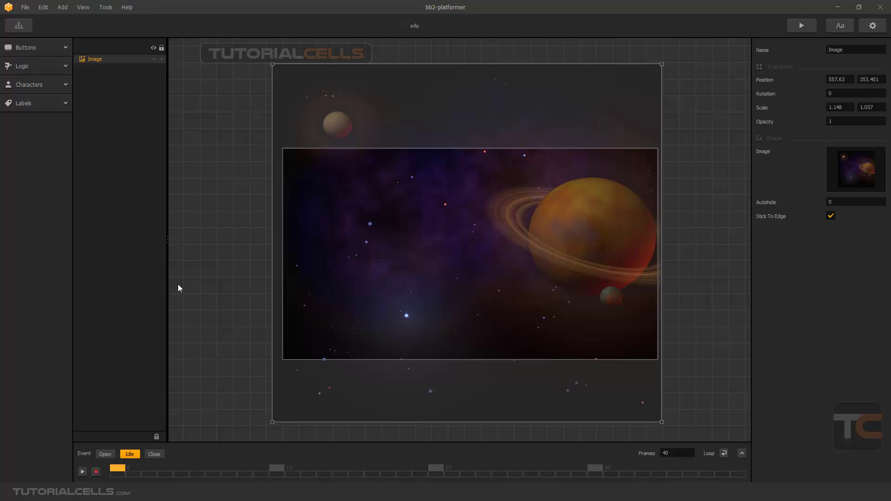
Add a navigation button in the lower-left area of the info screen and assign the Left sprite as its image.
left_click(55, 51)
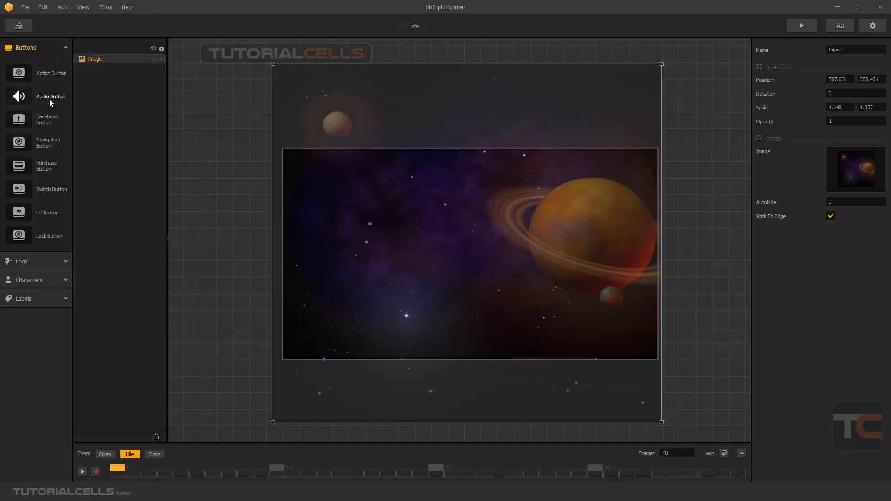
left_click_drag(42, 146, 319, 335)
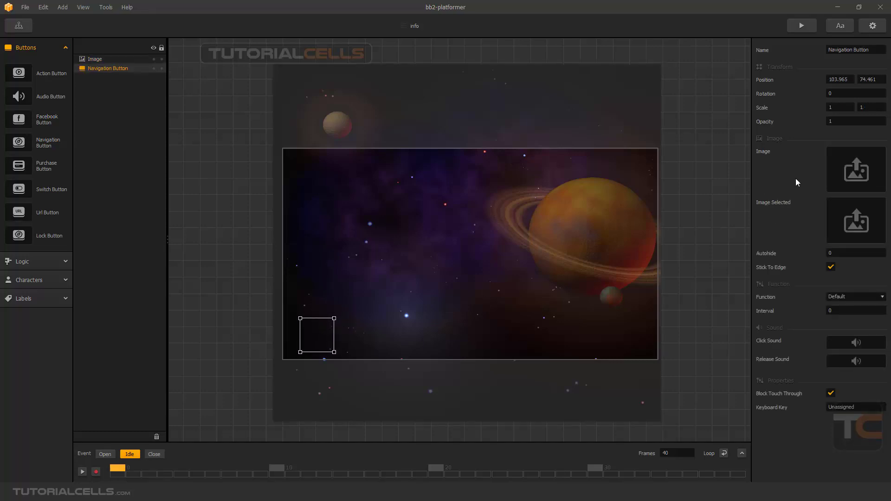
left_click(876, 154)
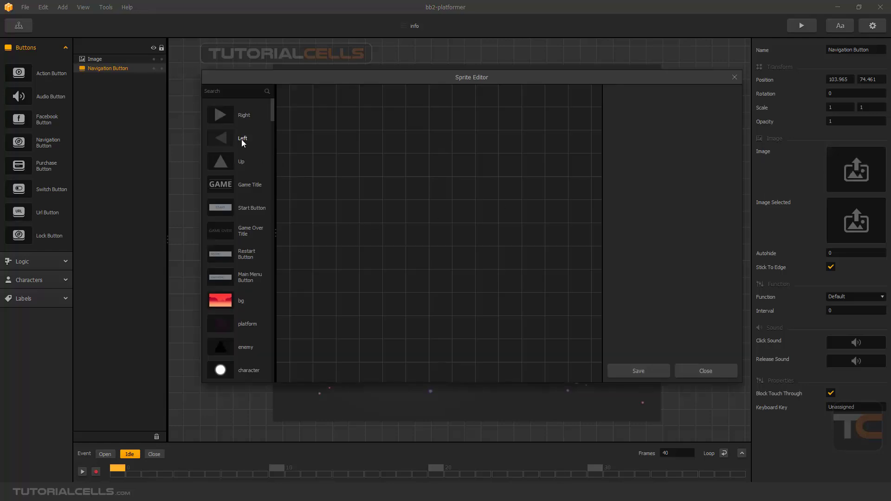
left_click(249, 146)
left_click(624, 369)
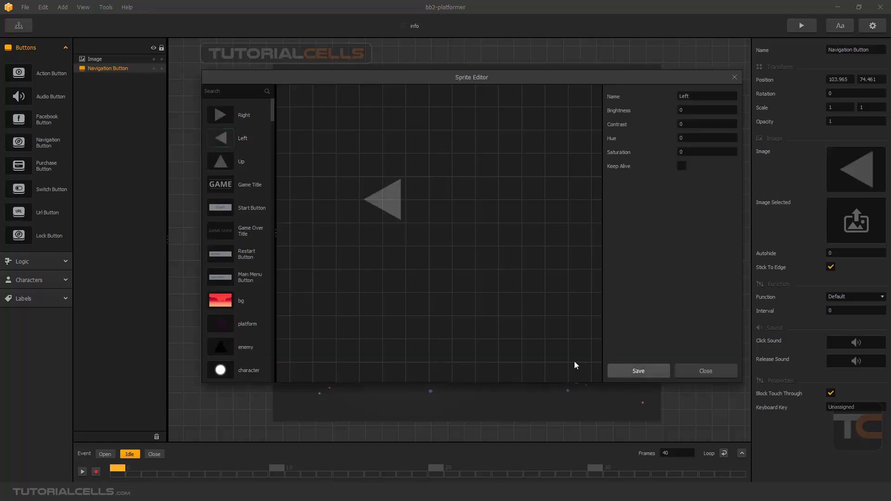
left_click(618, 371)
Move the navigation button to about 111, 66, and place the background image behind it at about 569, 352.
left_click_drag(320, 331, 323, 339)
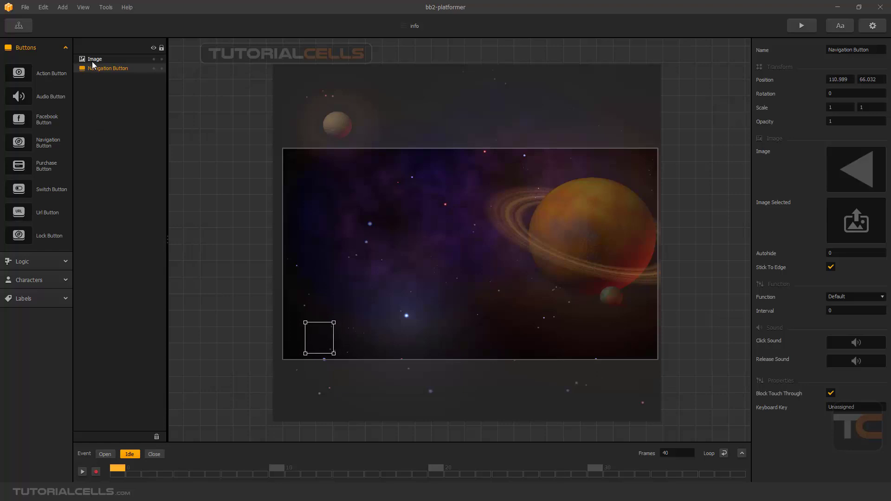
left_click_drag(92, 61, 92, 79)
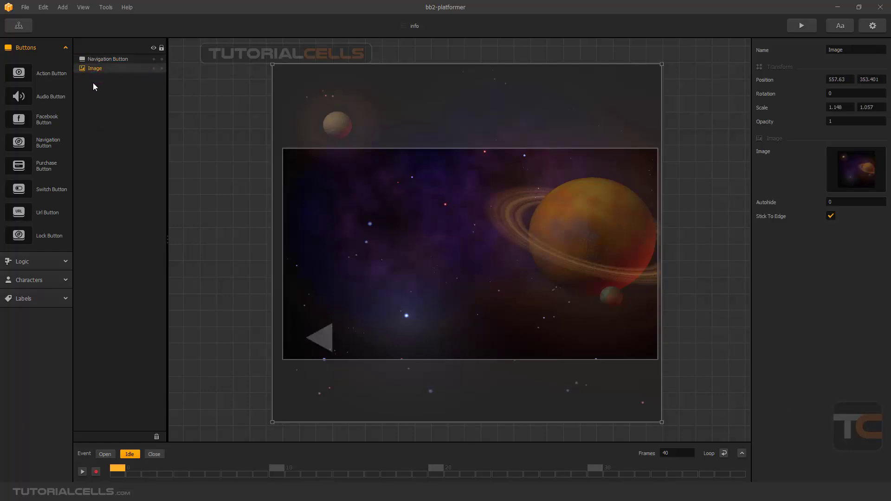
left_click_drag(304, 277, 388, 249)
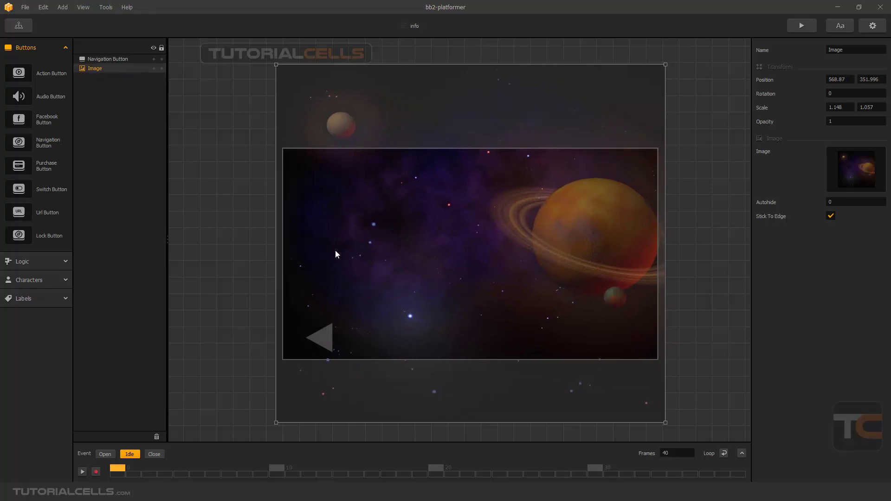
Rename the info screen's navigation button to back and return to the game mind map.
left_click(108, 60)
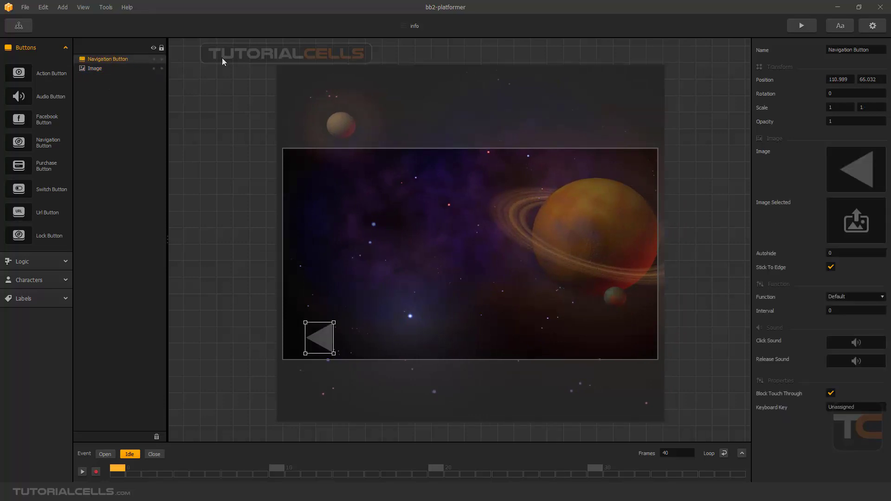
left_click(811, 52)
left_click_drag(868, 50, 825, 52)
type("back")
key("Return")
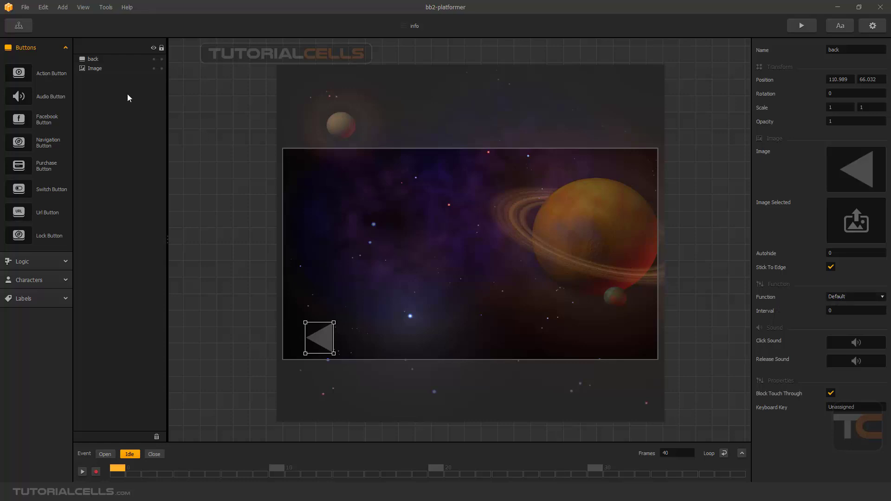
left_click(19, 25)
left_click_drag(402, 332, 399, 332)
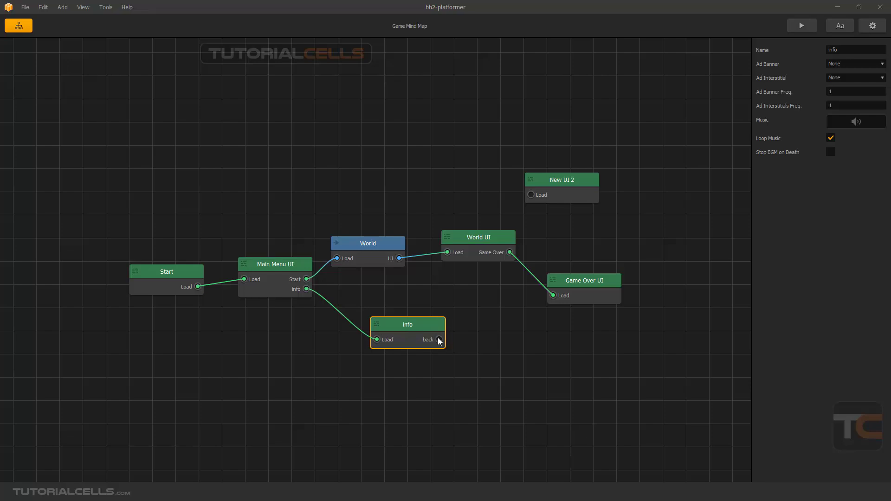
Set the function of the info screen's back button to Back and return to the game mind map.
left_click_drag(439, 338, 461, 337)
double_click(387, 327)
left_click(324, 341)
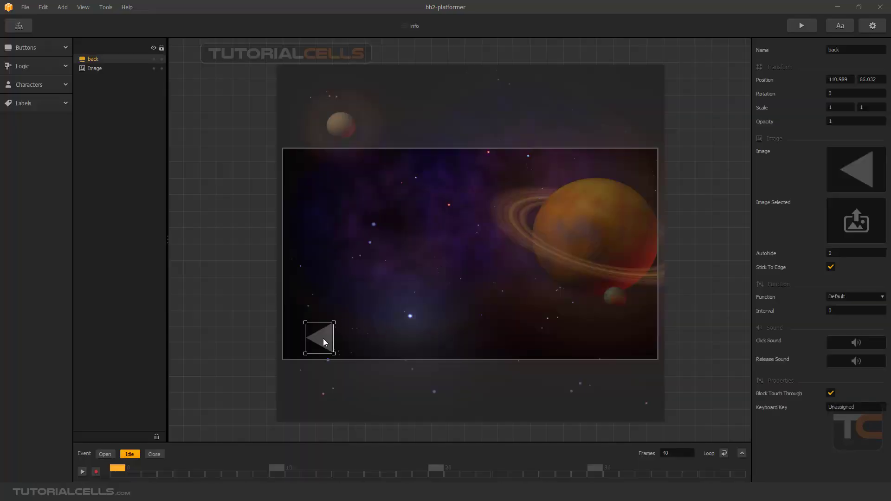
left_click(851, 297)
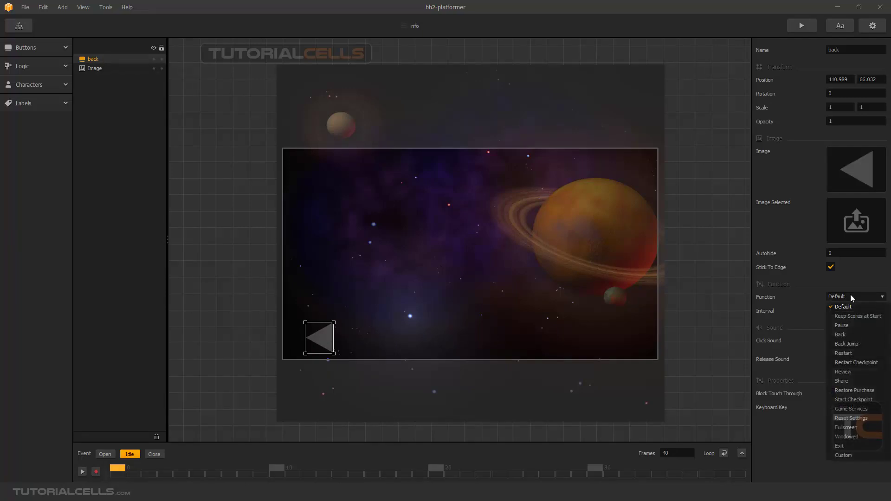
left_click(854, 335)
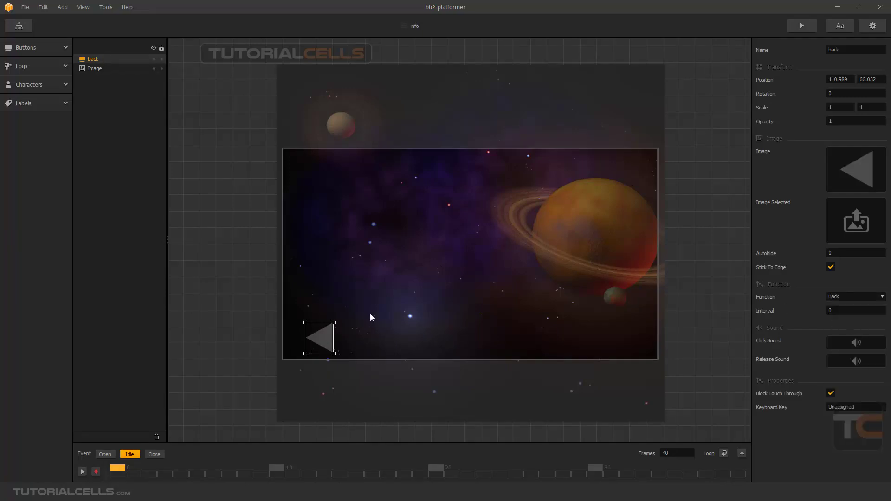
left_click(18, 25)
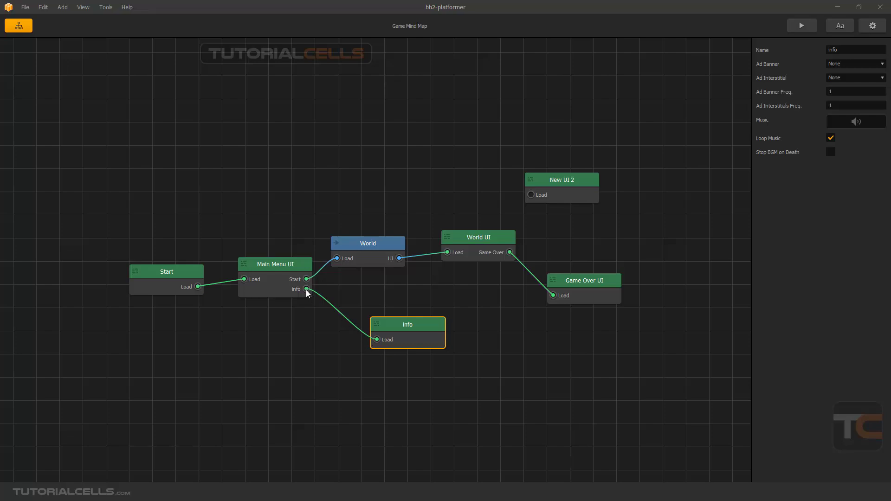
Preview the game, open the info screen with the bush button, go back with the arrow button, and close the preview.
left_click_drag(282, 265, 281, 265)
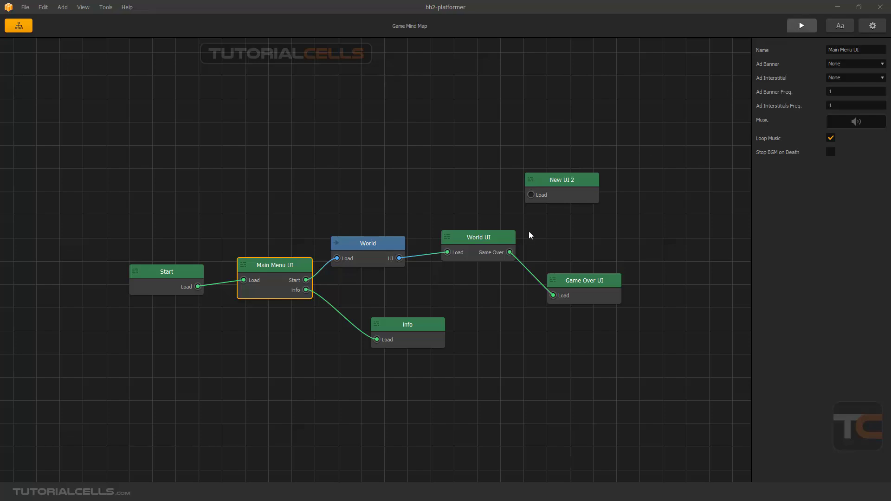
key("ctrl+p")
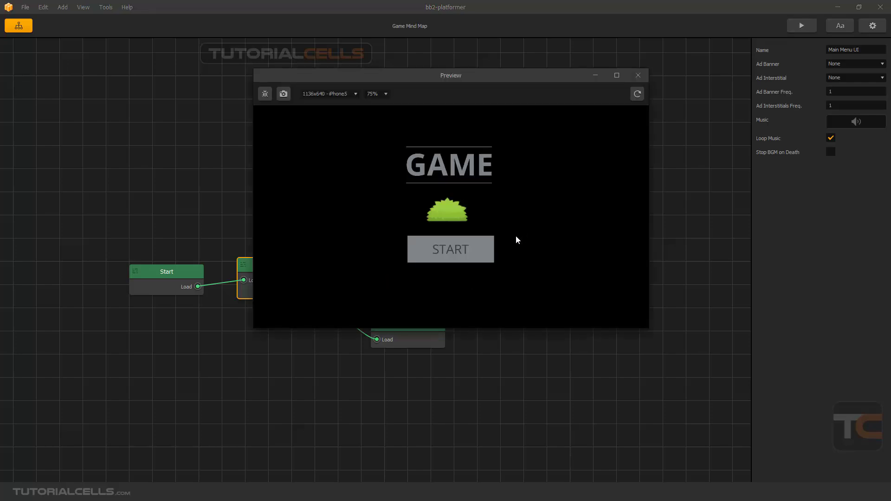
left_click(448, 214)
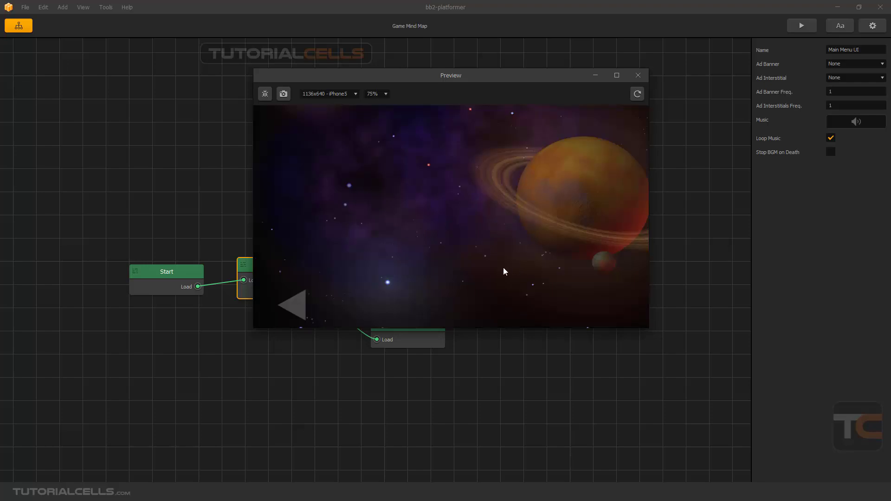
left_click(299, 302)
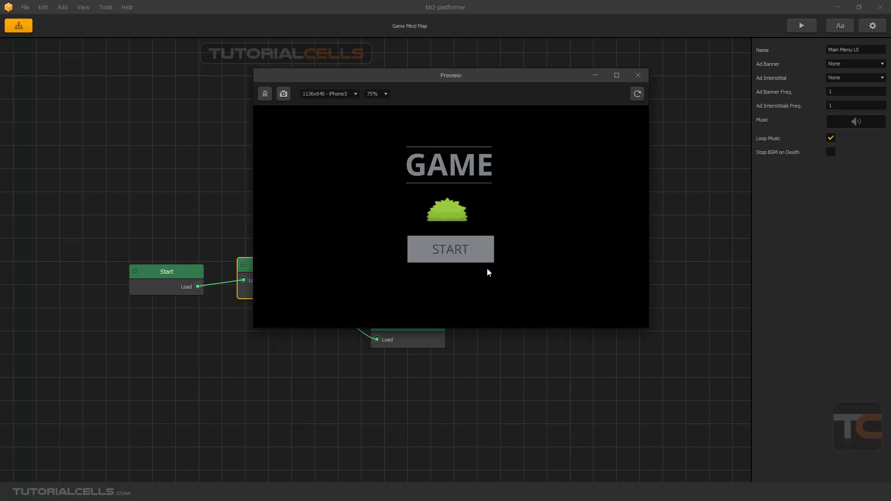
left_click(637, 75)
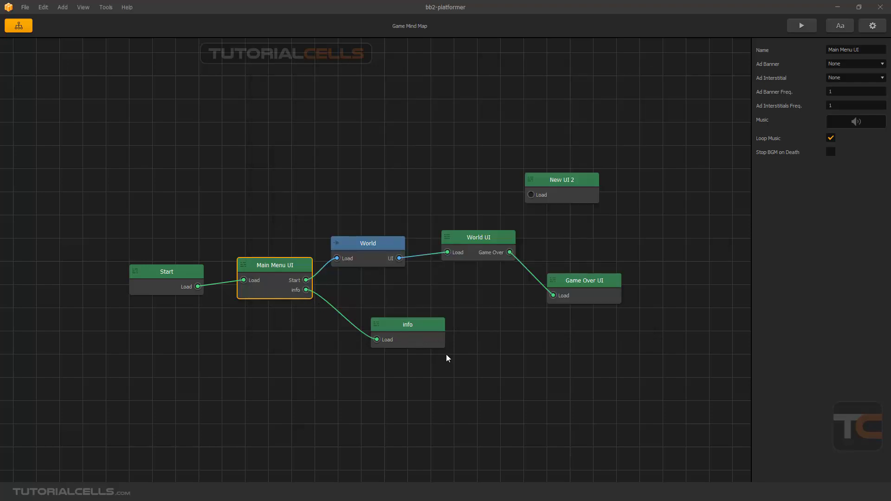
Move the info node slightly lower in the game mind map.
left_click_drag(428, 332, 424, 347)
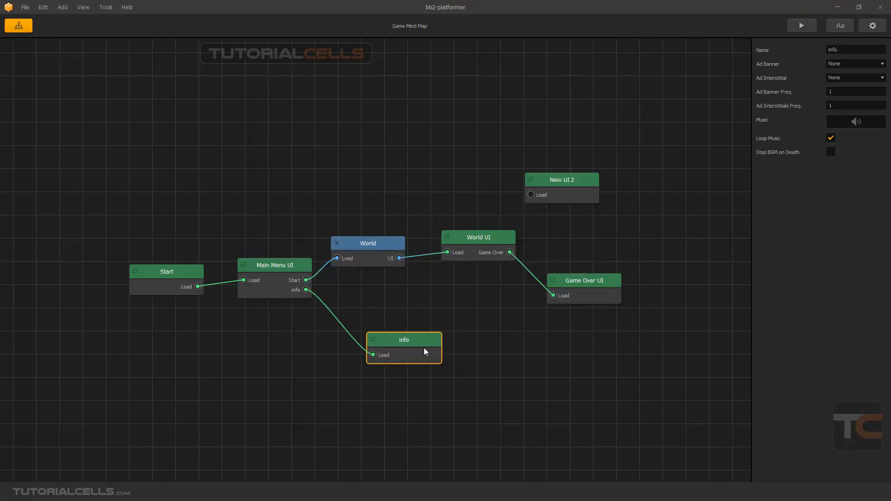
Move the New UI 2 node below the Game Over UI node in the game mind map.
left_click_drag(560, 183, 527, 346)
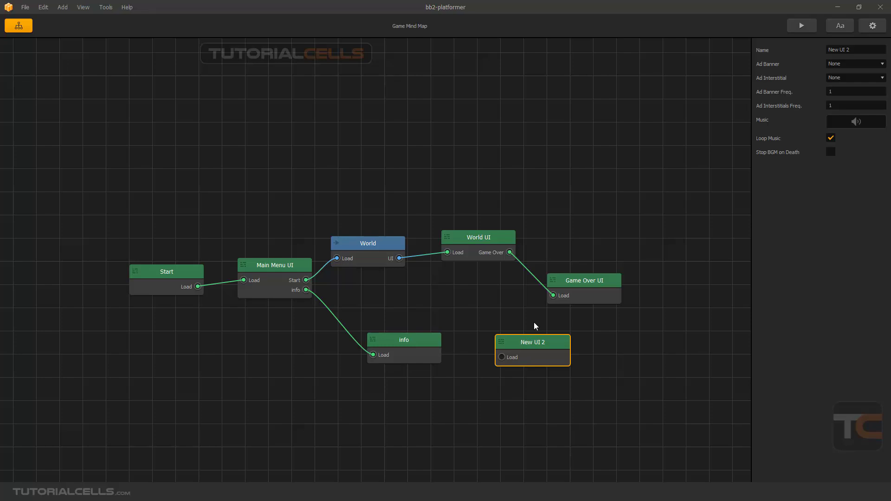
mouse_move(531, 342)
left_mouse_down()
mouse_move(513, 346)
mouse_move(522, 346)
left_mouse_up()
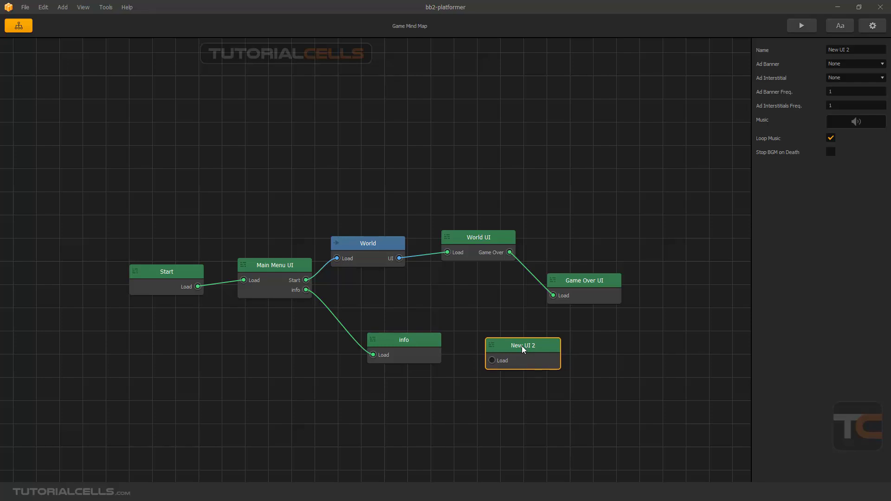
mouse_move(522, 346)
left_mouse_down()
mouse_move(506, 344)
mouse_move(515, 367)
mouse_move(535, 355)
left_mouse_up()
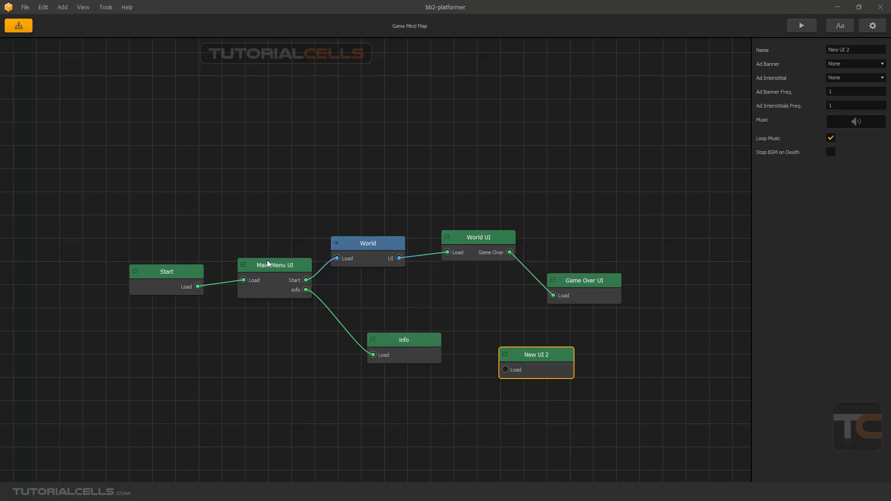
Open the World UI screen, examine the Game Over event observer's properties, and return to the game mind map.
left_click(470, 238)
double_click(471, 239)
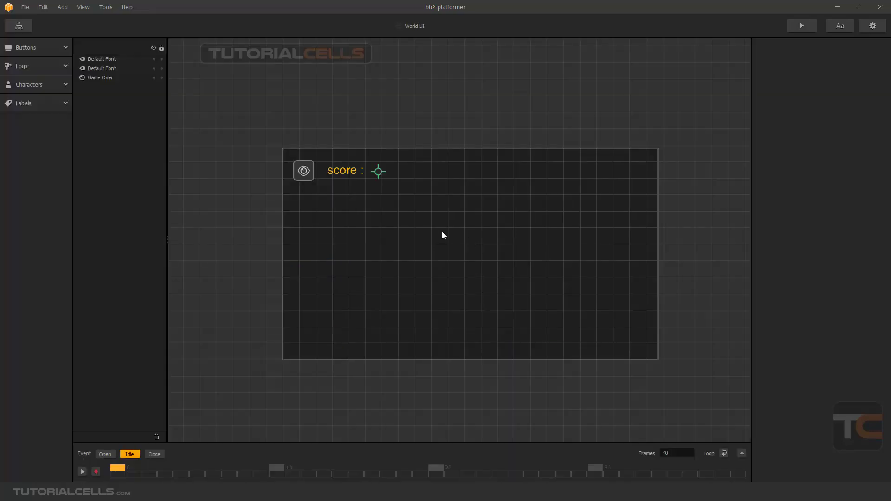
left_click(308, 174)
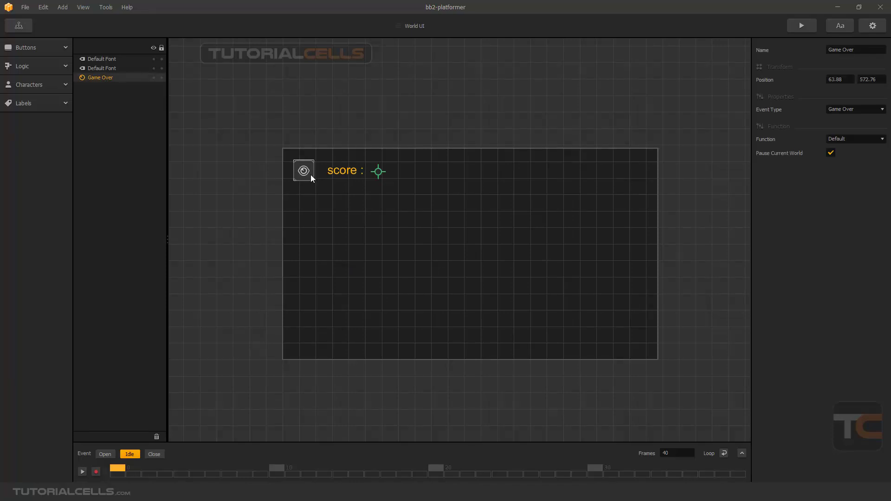
left_click(21, 28)
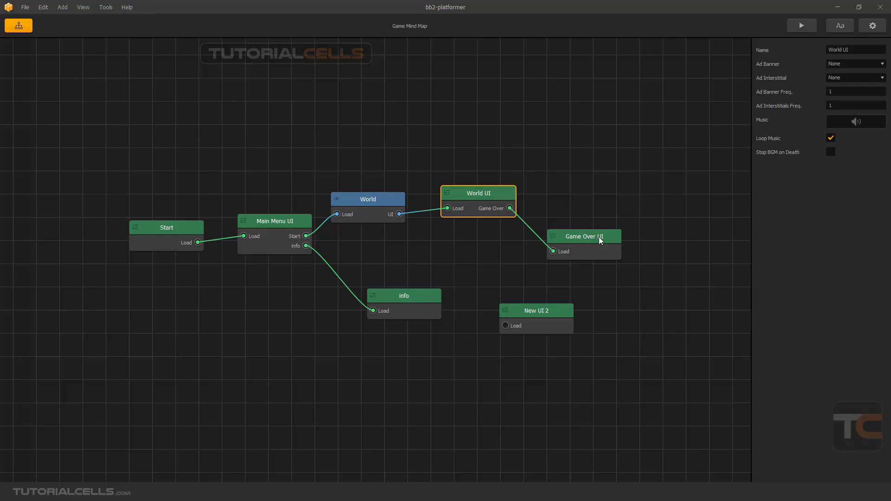
Reopen World UI, check the Game Over observer's name and function options, keep Default, and return to the game mind map.
left_click(601, 237)
double_click(481, 195)
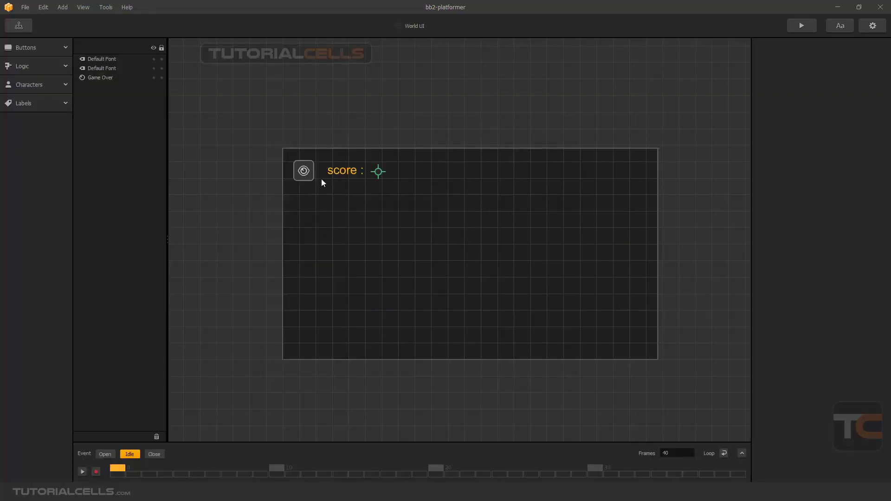
left_click(310, 172)
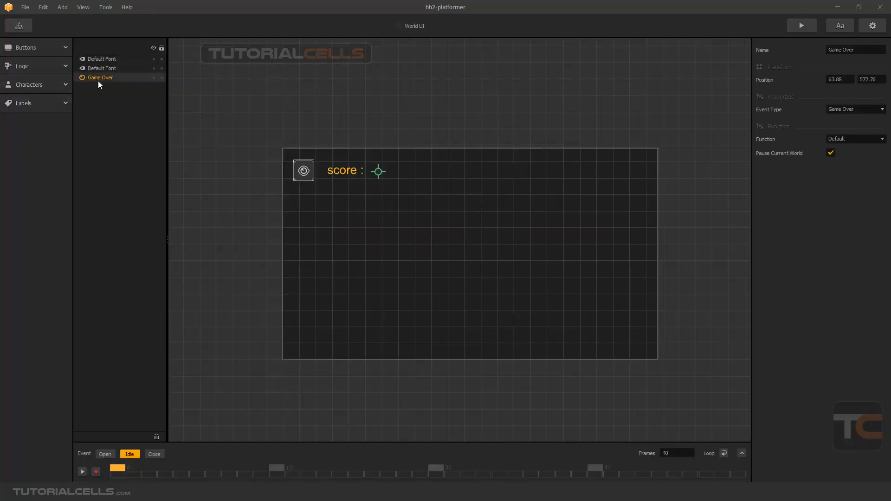
left_click_drag(863, 48, 810, 50)
left_click(308, 174)
left_click(844, 138)
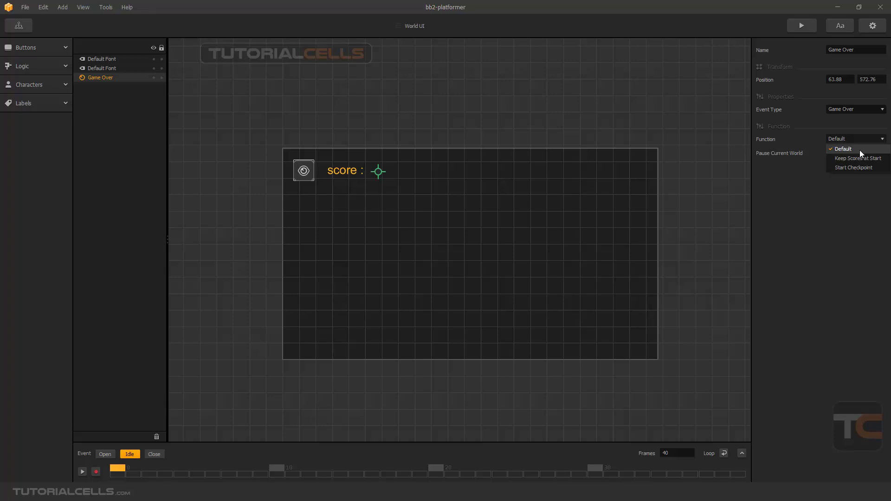
left_click(860, 151)
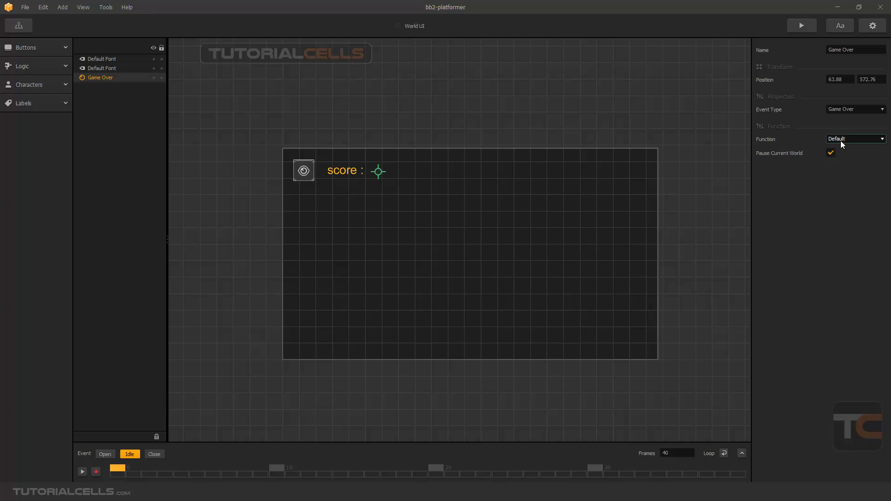
left_click(18, 26)
Look over the contents of the Game Over UI screen and return to the game mind map.
left_click_drag(581, 242, 609, 244)
double_click(609, 244)
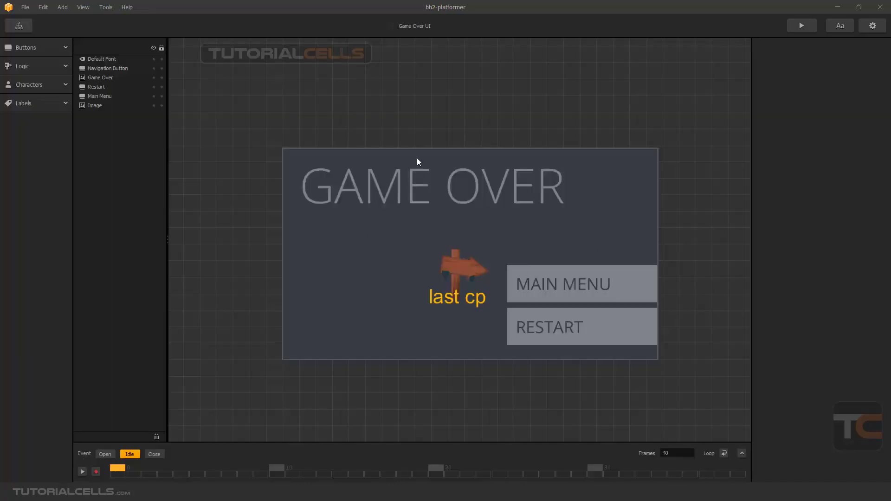
left_click(19, 25)
Move the New UI 2 node above the Game Over UI node and shift the World UI node slightly toward World.
left_click_drag(519, 320, 563, 132)
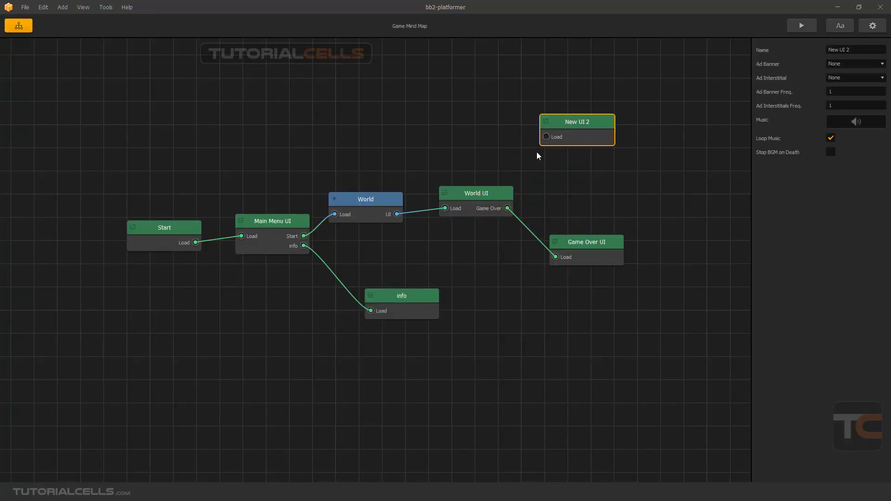
left_click_drag(502, 194, 496, 197)
left_click_drag(572, 131, 584, 132)
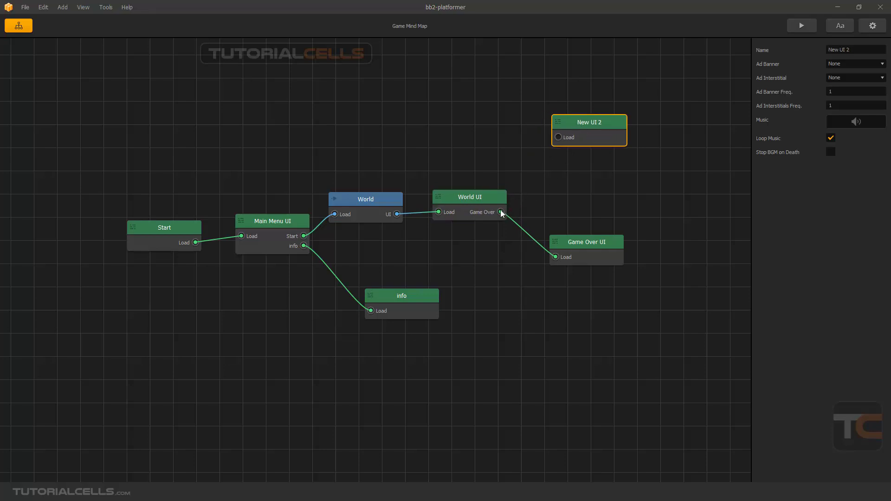
Open the World UI screen and add an Event Observer directly below the existing Game Over observer.
left_click(488, 202)
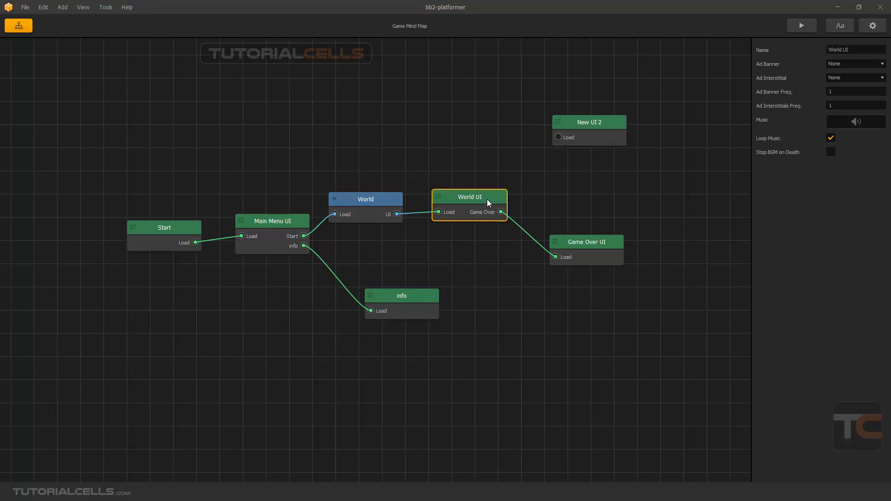
double_click(488, 203)
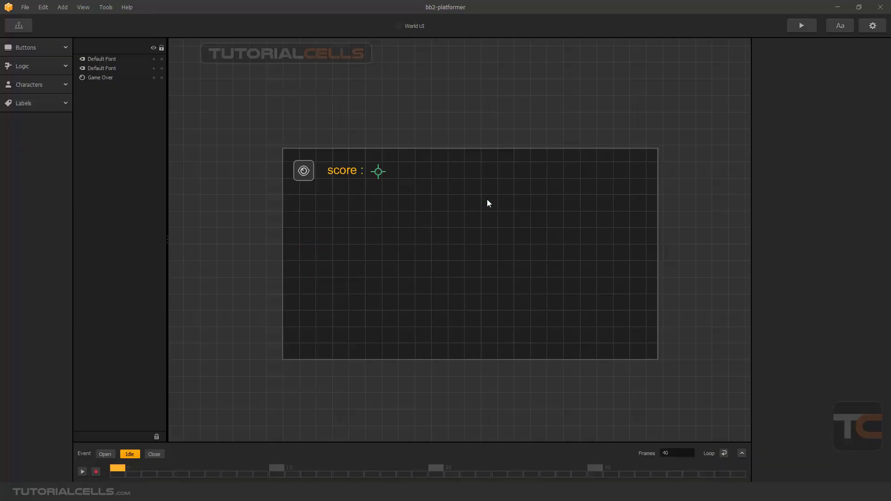
left_click(24, 70)
left_click_drag(40, 95, 306, 193)
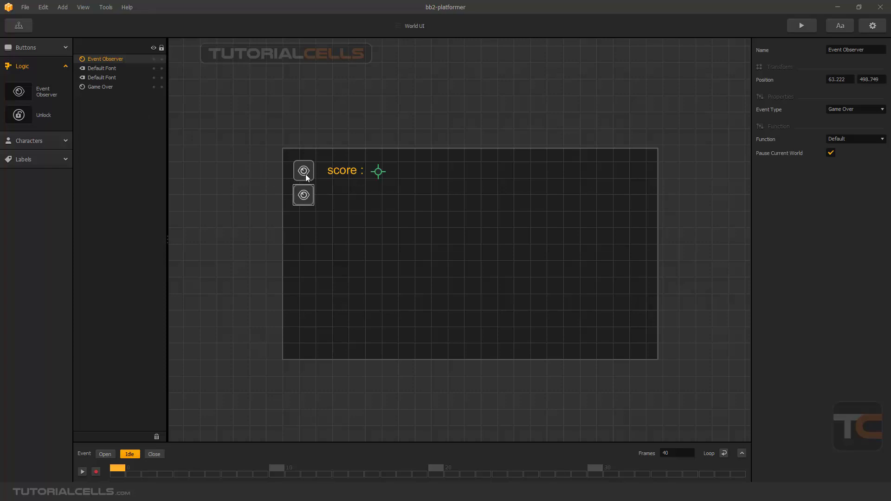
left_click_drag(306, 194, 307, 196)
Keep the new observer's event type as Game Over, rename it win, and return to the game mind map.
left_click(839, 110)
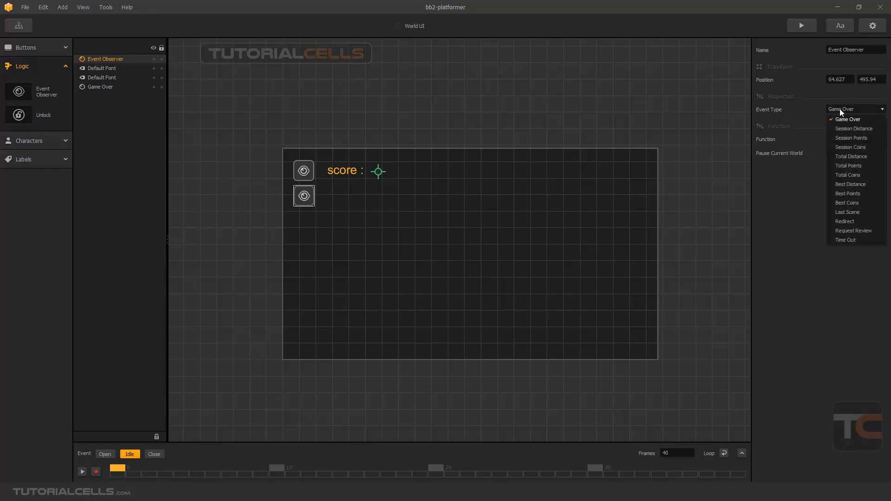
left_click(818, 145)
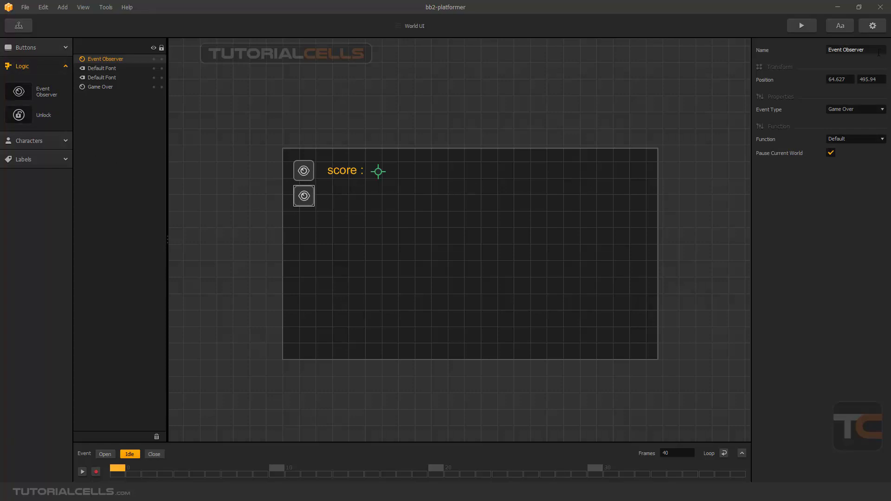
left_click_drag(868, 51, 802, 55)
type("win")
key("Return")
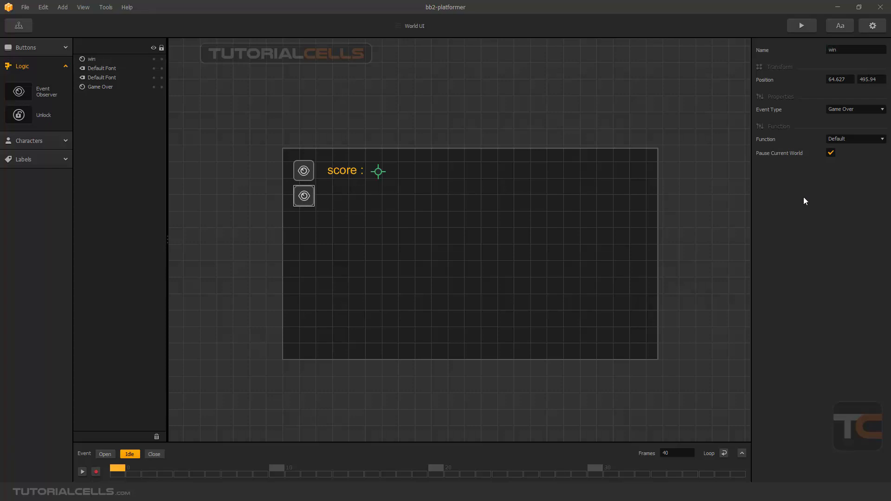
left_click(18, 26)
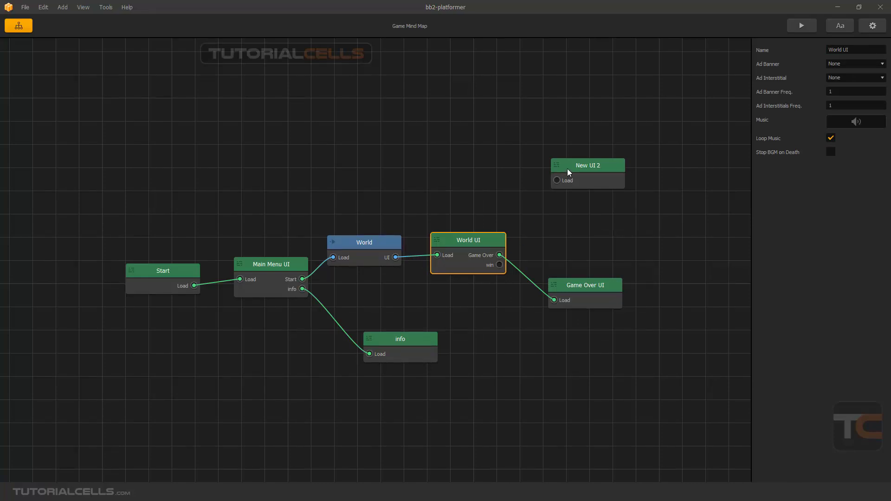
Place the New UI 2 node below Game Over UI and connect World UI's win output to its Load input.
left_click_drag(566, 171, 559, 351)
left_click_drag(499, 265, 549, 361)
left_click(567, 363)
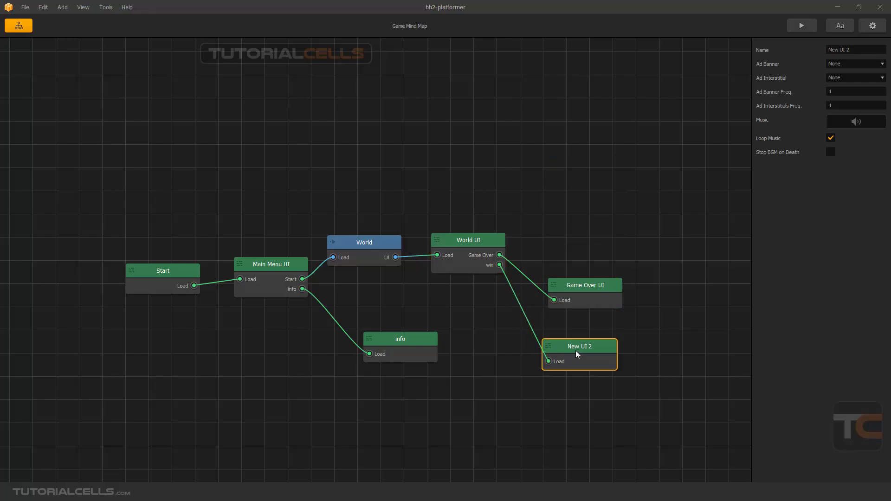
Rename the New UI 2 node to win and open its screen for editing.
left_click_drag(850, 50, 819, 53)
type("win")
double_click(601, 348)
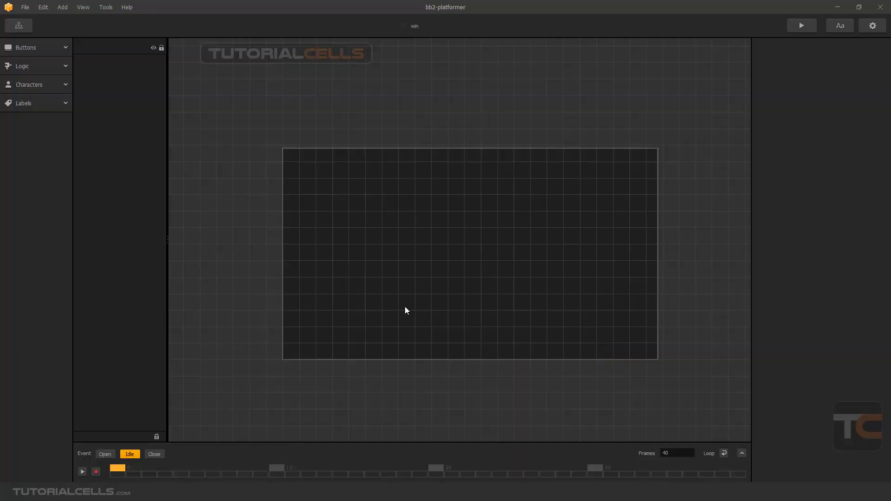
Add a Navigation Button in the lower-left corner of the win screen, at about position 97, 65.
left_click(48, 47)
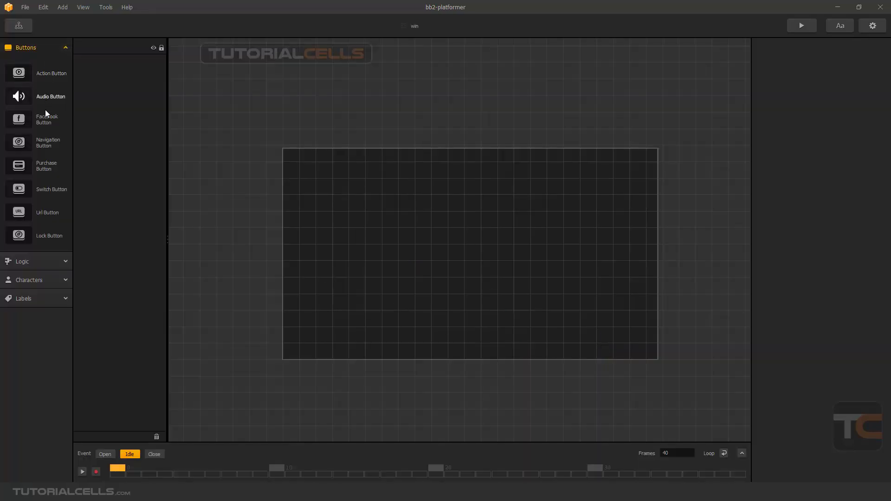
left_click_drag(46, 142, 199, 244)
left_click_drag(331, 332, 334, 334)
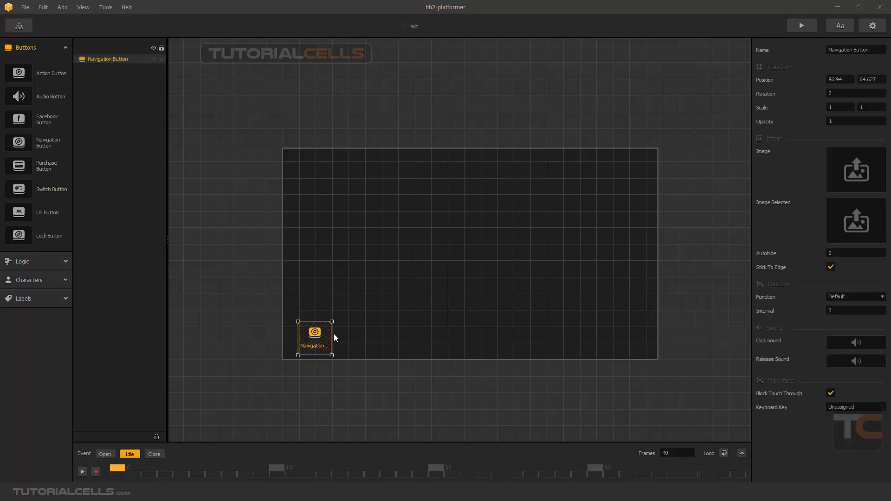
Set the function of the win screen's navigation button to Back.
left_click(852, 298)
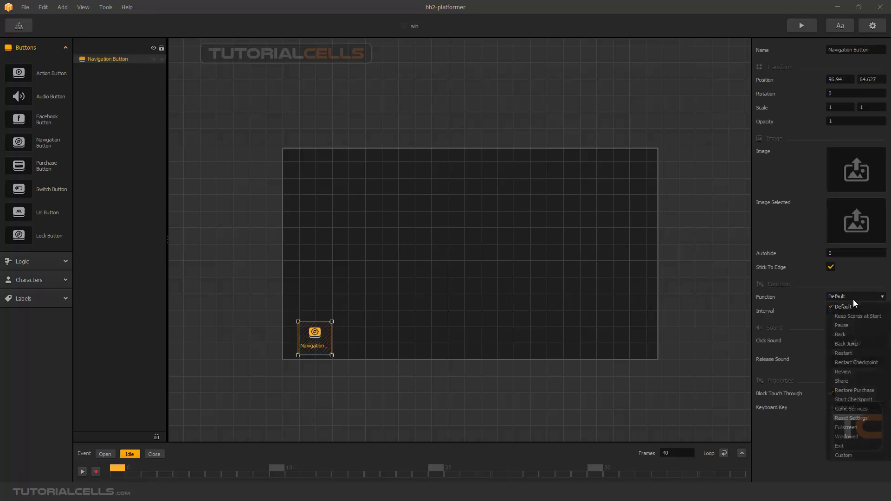
left_click(856, 334)
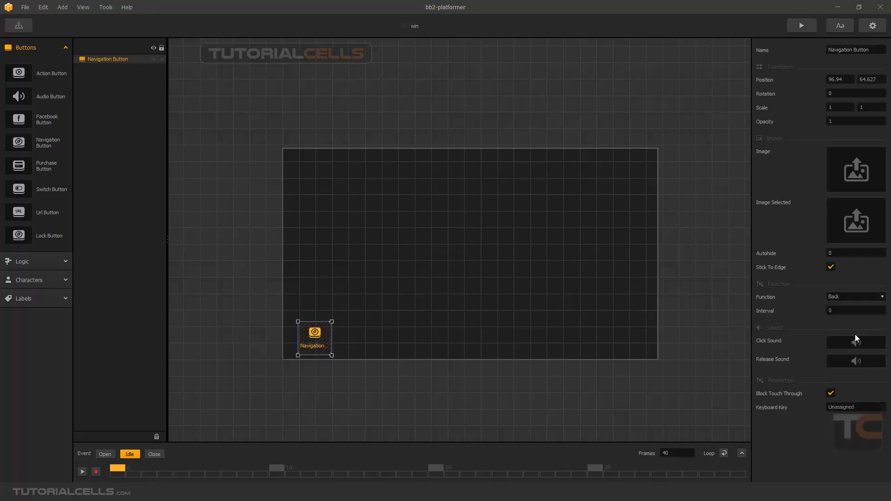
left_click(858, 297)
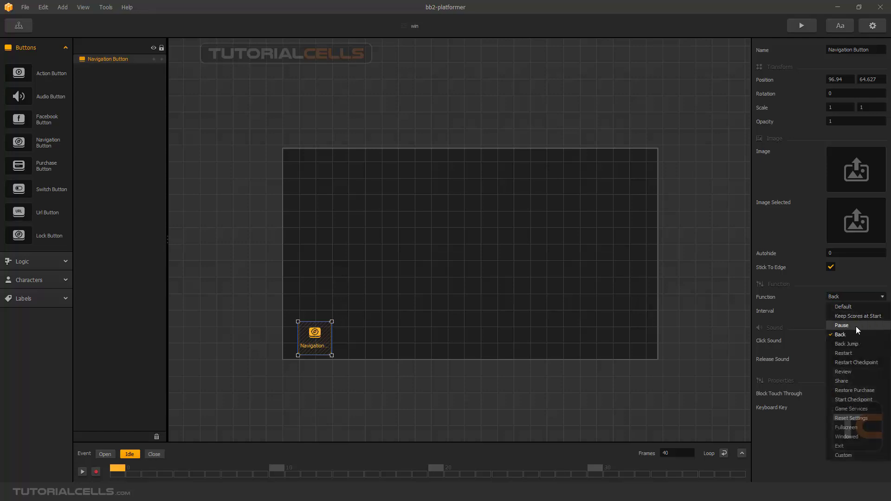
left_click(809, 449)
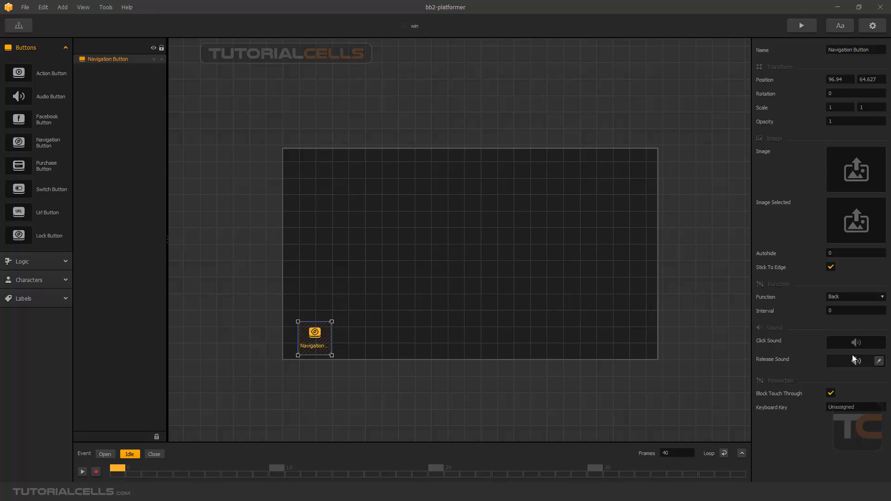
Assign the back arrow sprite as the navigation button's image and move the button to about position 81, 76.
left_click(878, 158)
scroll(234, 308, "down", 5)
scroll(234, 308, "up", 5)
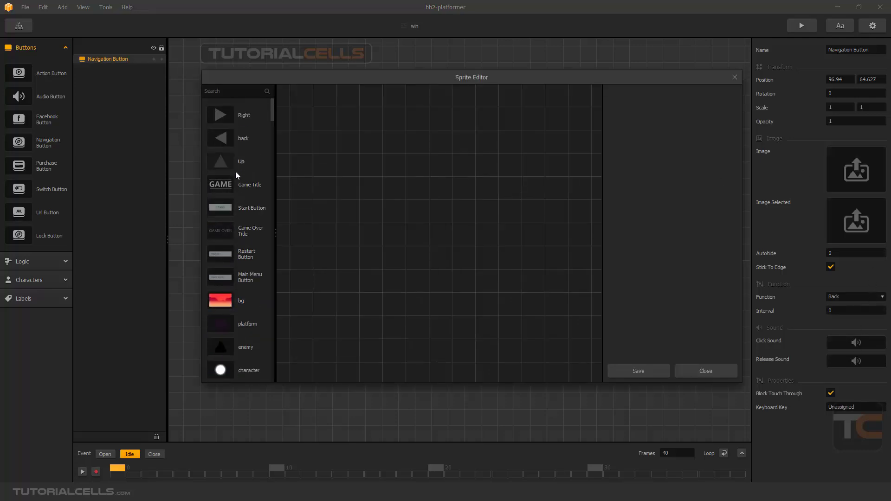
left_click(225, 139)
left_click(649, 370)
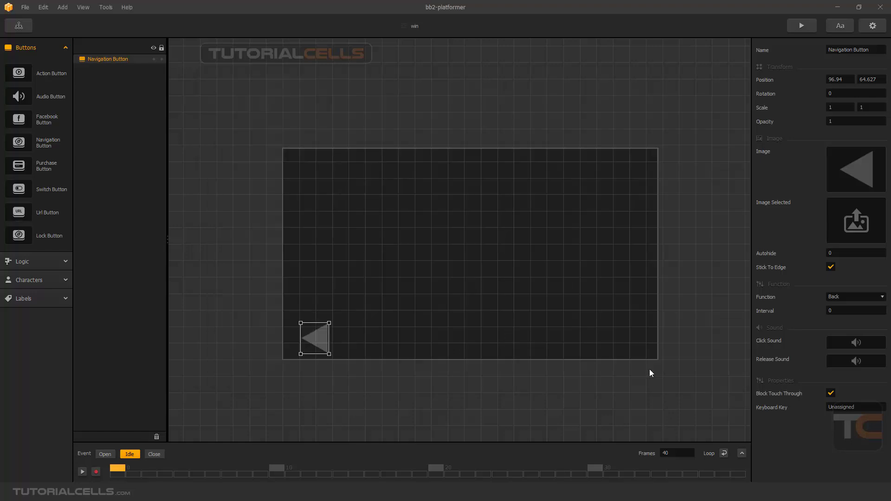
left_click_drag(320, 333, 317, 335)
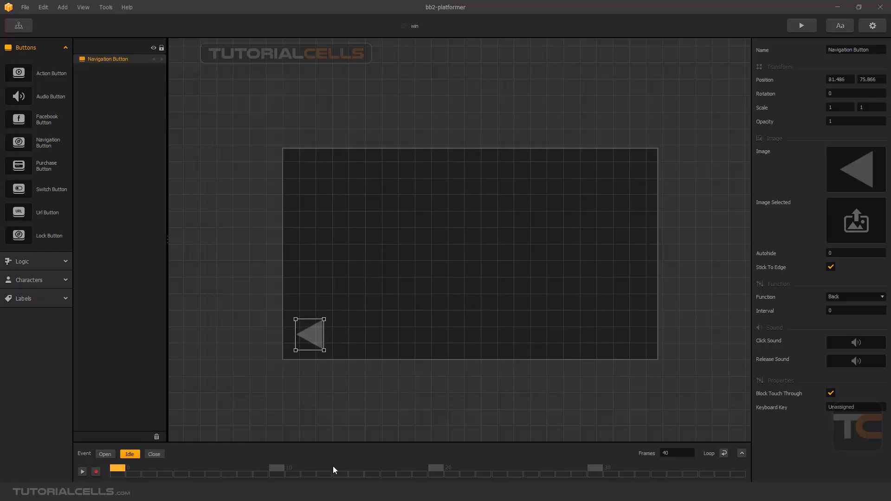
Switch to the file explorer and import the ggg picture from the background folder into the win screen as an Image.
key("alt+Tab")
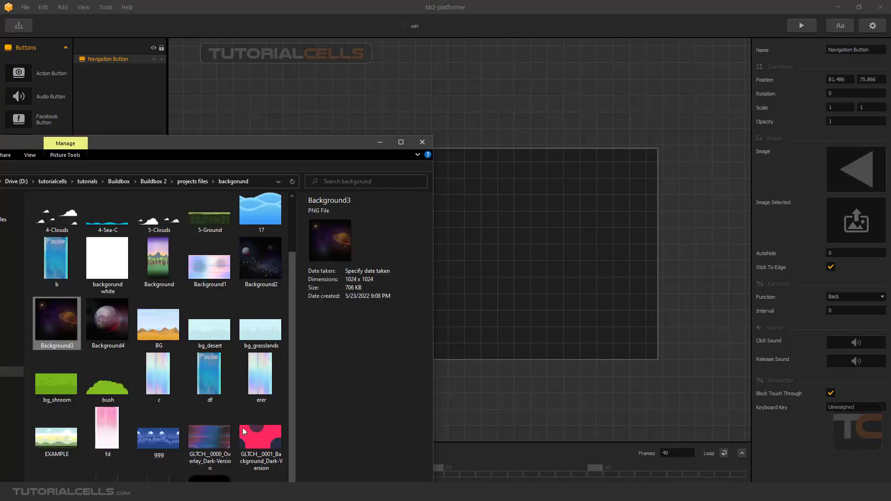
left_click(141, 439)
left_click_drag(456, 338, 544, 325)
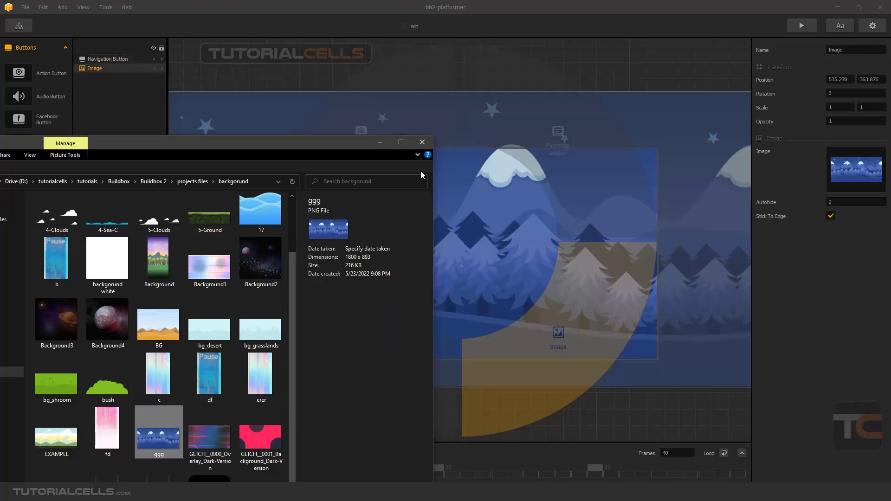
Scale the background image down to about 0.76 and reposition it over the win screen's canvas.
scroll(464, 268, "down", 3)
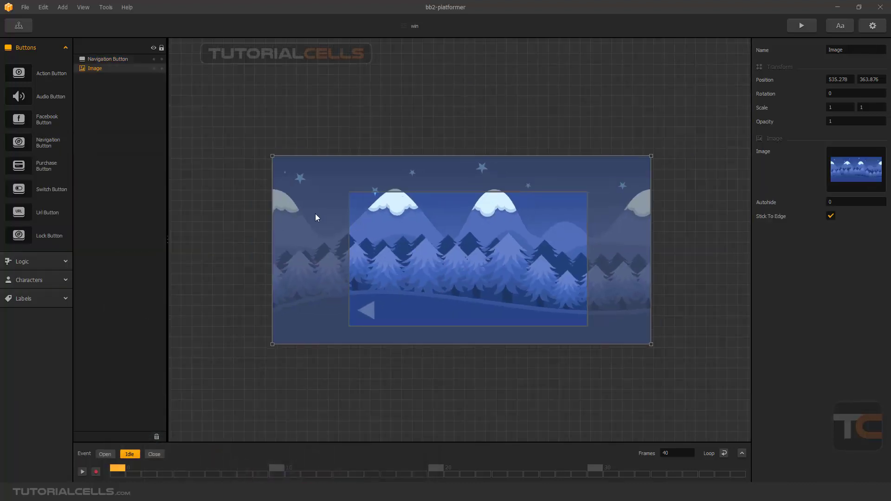
left_click_drag(278, 157, 352, 193)
left_click_drag(480, 247, 457, 244)
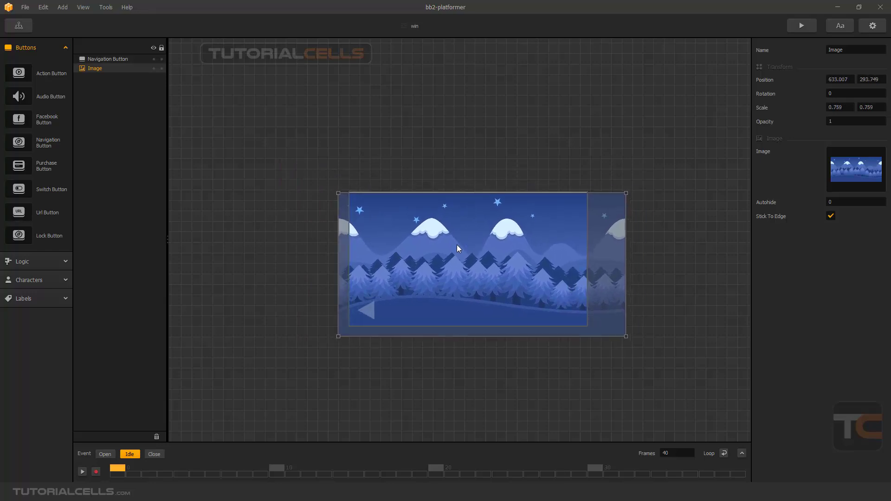
Move the win screen's navigation button slightly inward to about position 90, 72.
left_click(108, 60)
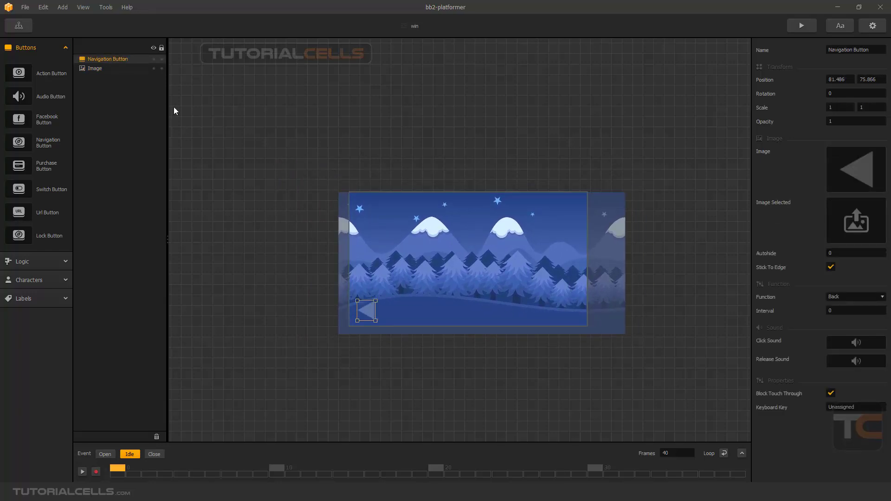
scroll(369, 311, "up", 4)
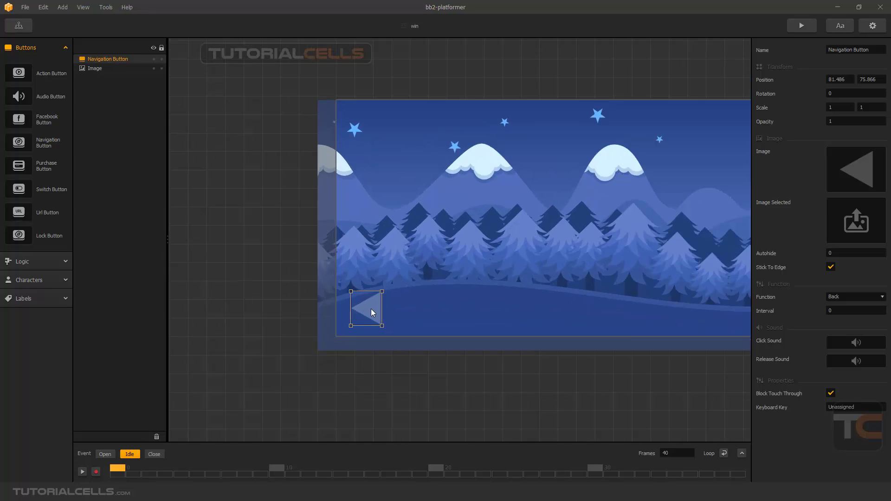
left_click_drag(373, 309, 377, 312)
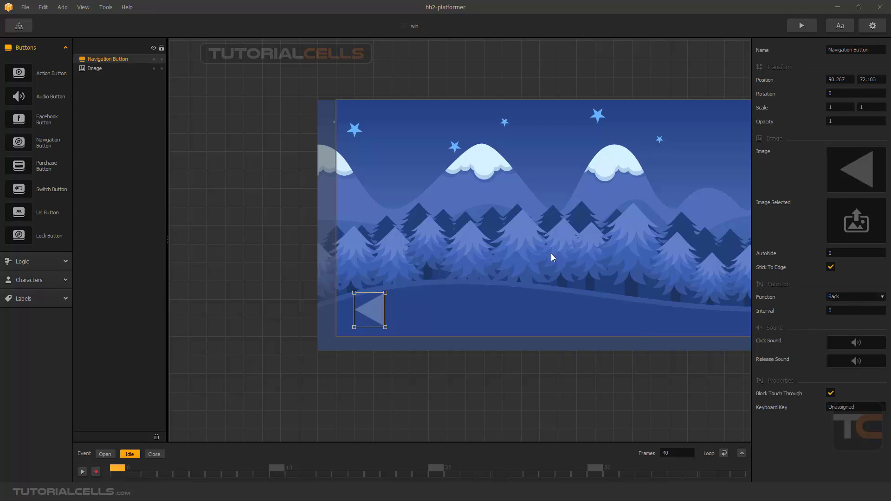
Return to the Game Mind Map and shift the win and World UI nodes slightly to tidy the layout.
left_click(26, 27)
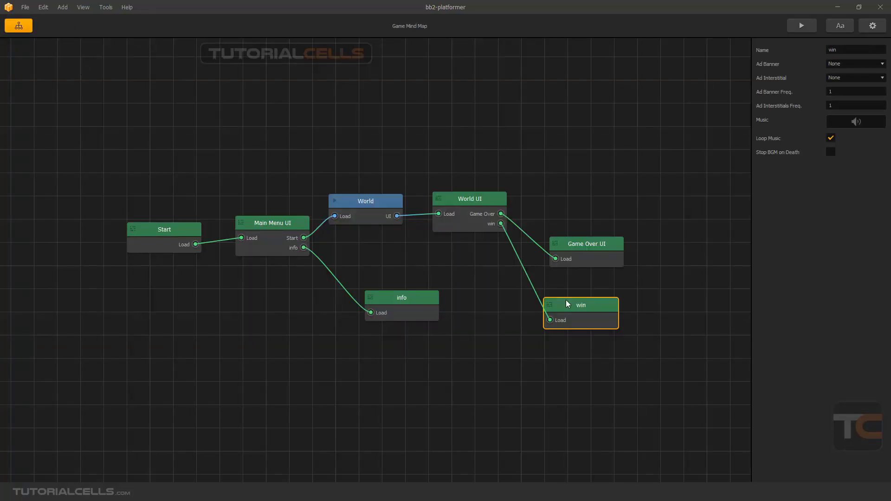
left_click_drag(566, 306, 576, 309)
left_click_drag(485, 203, 484, 210)
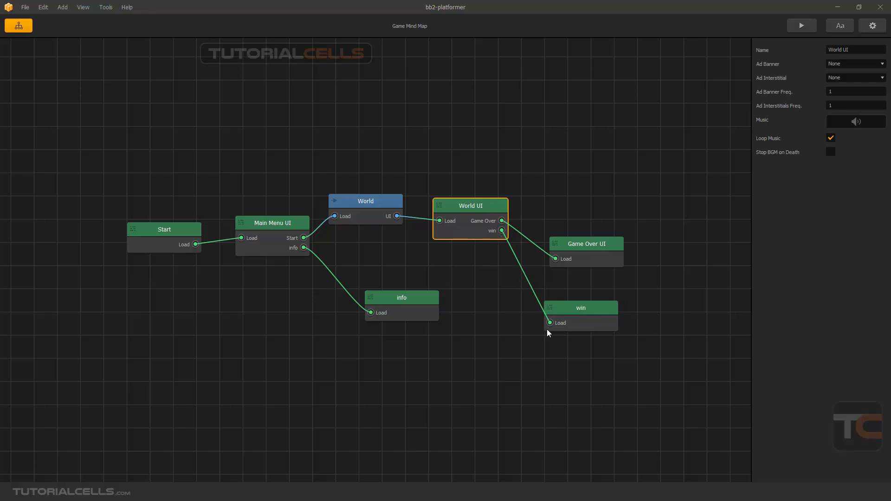
Open World UI and set the win observer's event type to Session Coins.
double_click(481, 208)
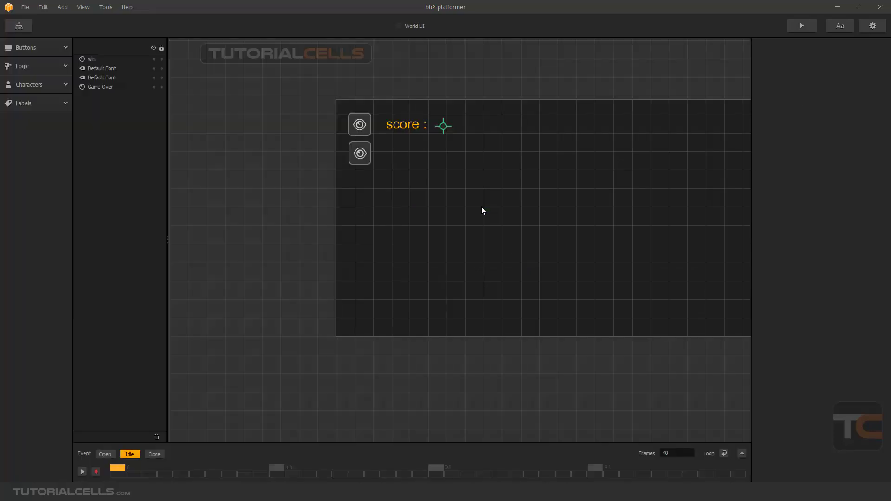
left_click(369, 158)
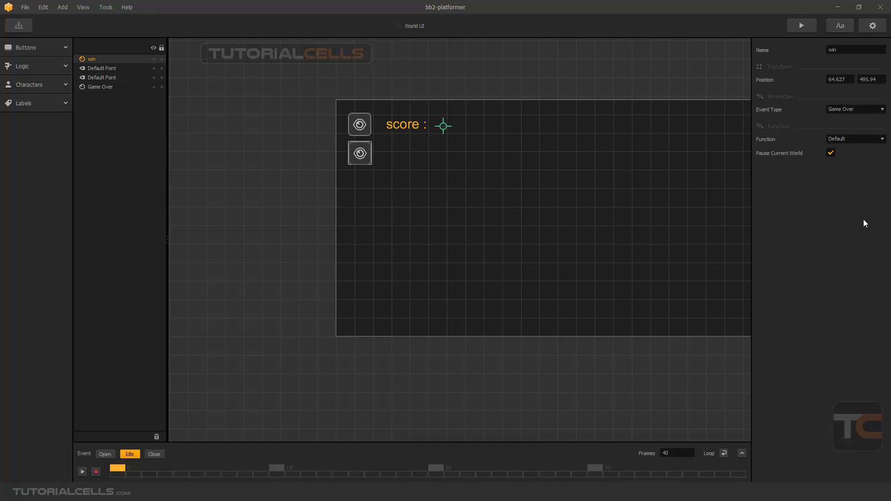
left_click(840, 110)
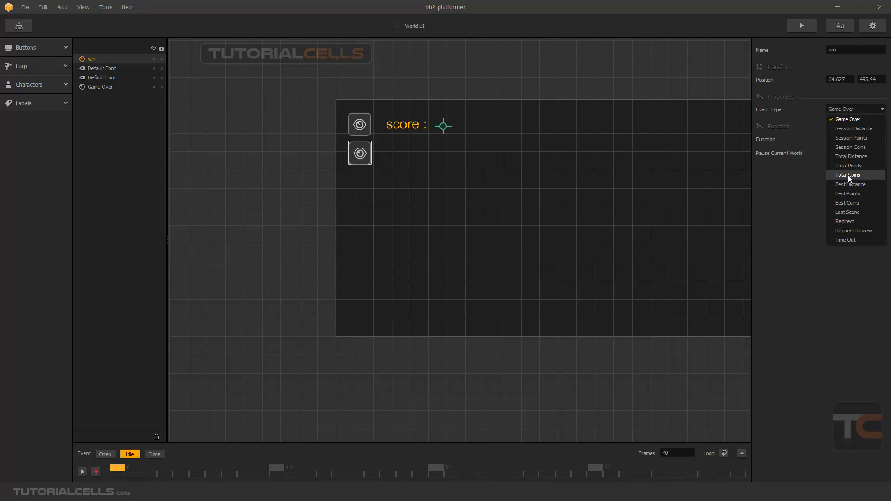
left_click(848, 149)
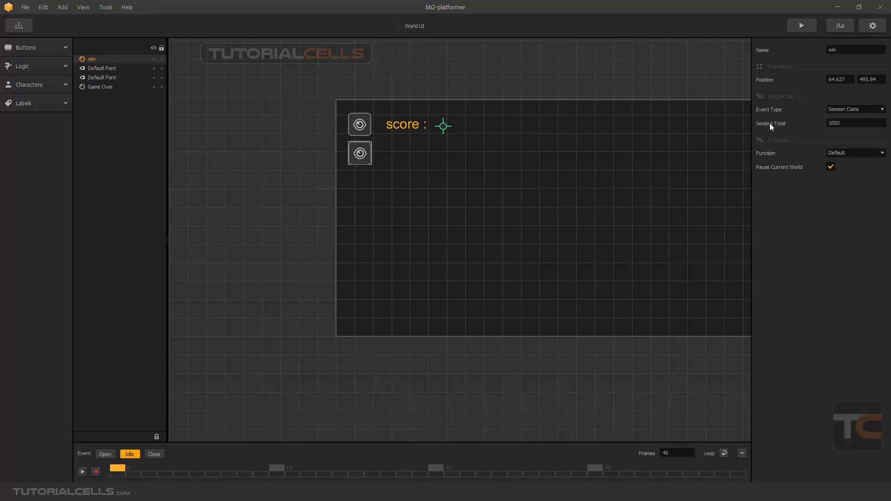
Set the win observer's Session Total to 20, disable Pause Current World, and nudge the observer to about position 62, 496.
left_click(832, 126)
double_click(844, 123)
type("20")
left_click(803, 202)
double_click(827, 123)
left_click(361, 156)
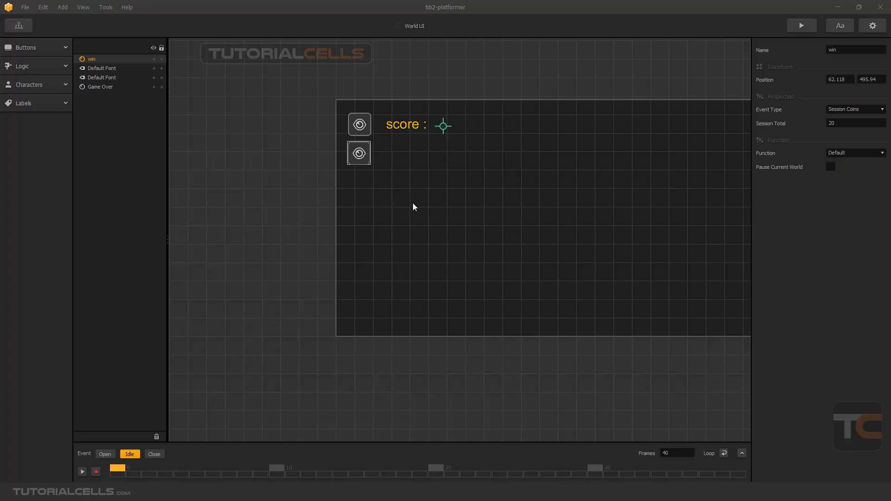
Preview the game from the start and collect 20 coins to test the switch to the win screen.
left_click(799, 25)
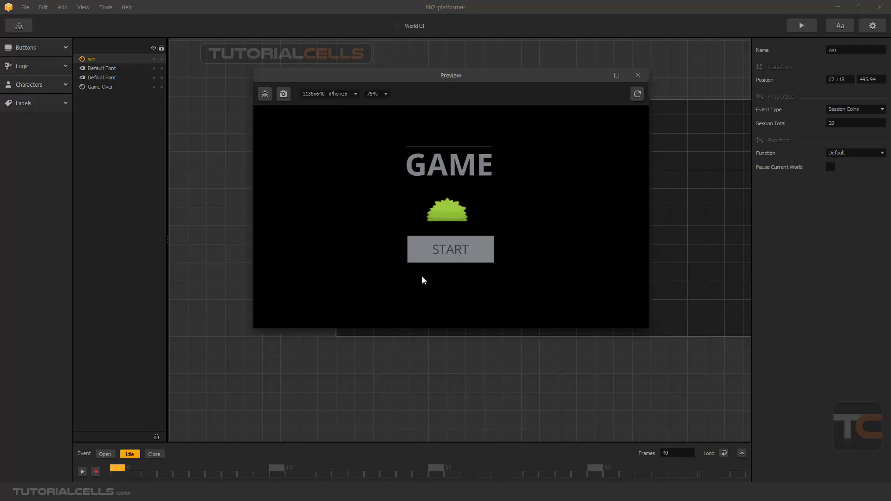
left_click(433, 260)
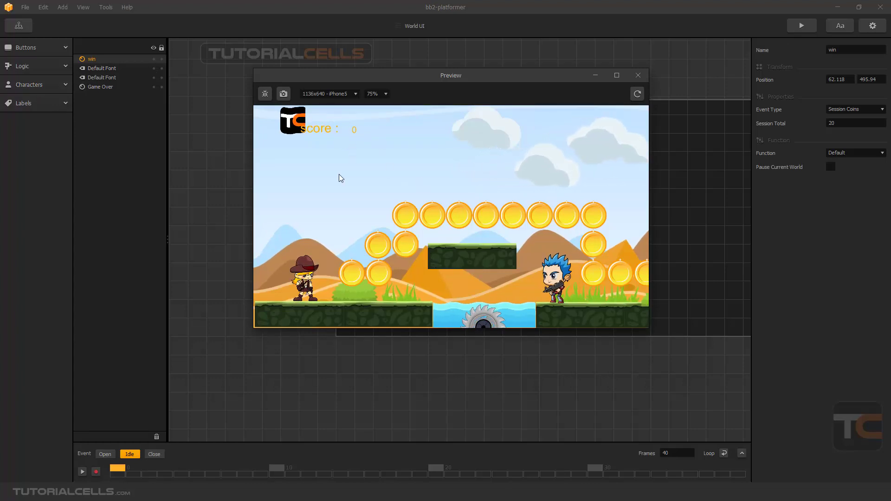
key("Right")
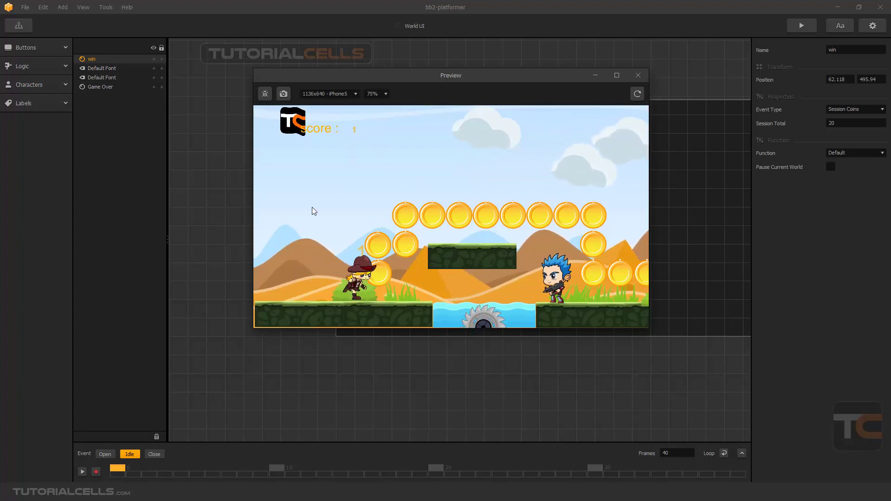
key("Up")
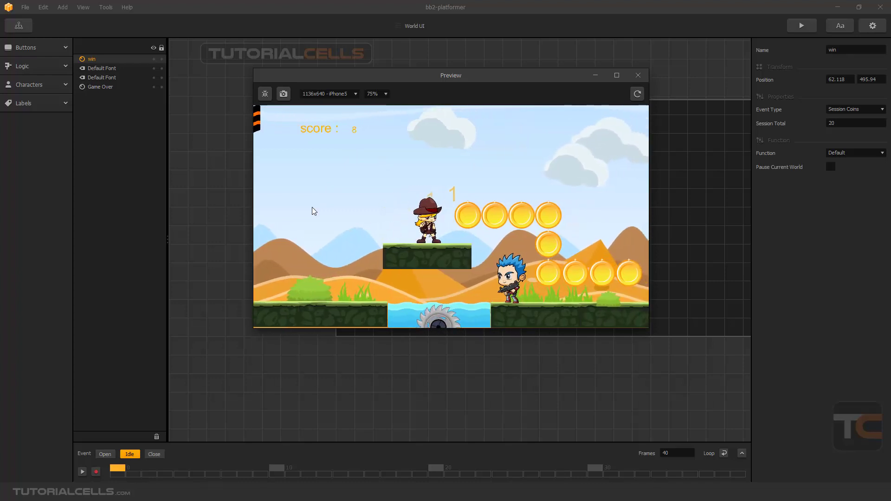
key("Up")
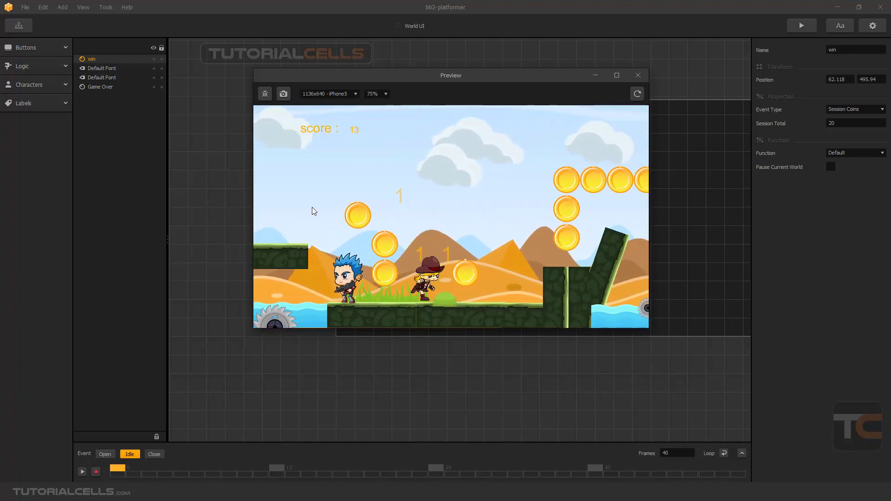
key("Up")
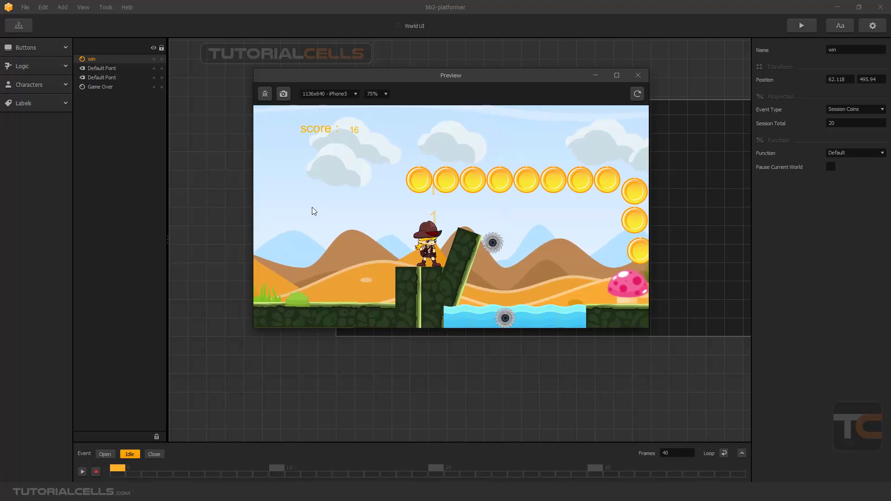
key("Up")
key("Up")
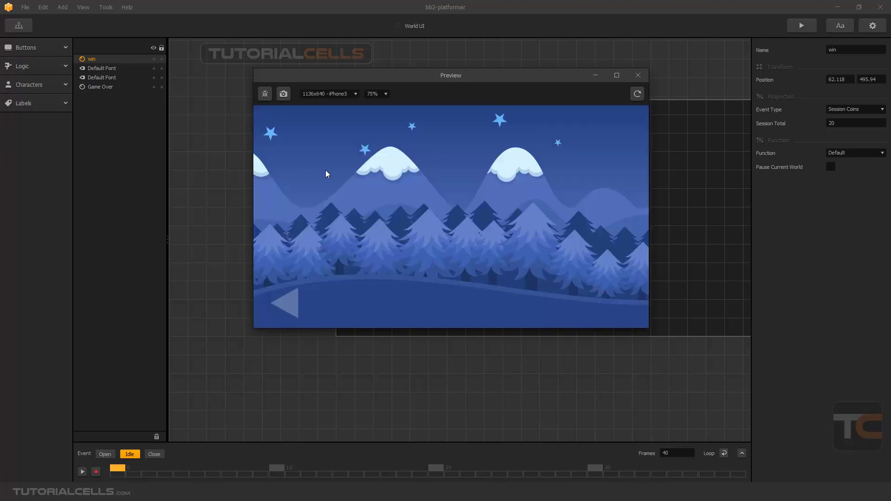
Test the back arrow on the win screen in the preview, and close the preview.
left_click_drag(442, 79, 445, 86)
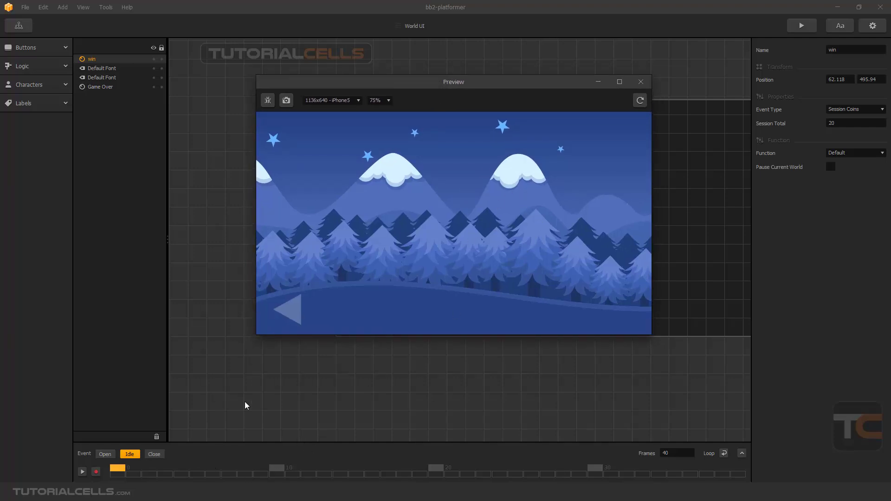
left_click(287, 316)
left_click(641, 82)
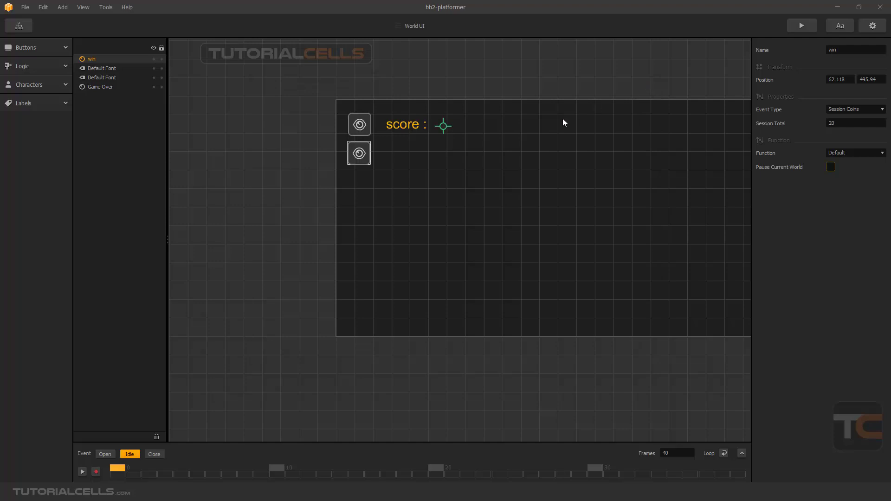
Open the win screen from the Game Mind Map and set its navigation button's function to Restart.
left_click(19, 25)
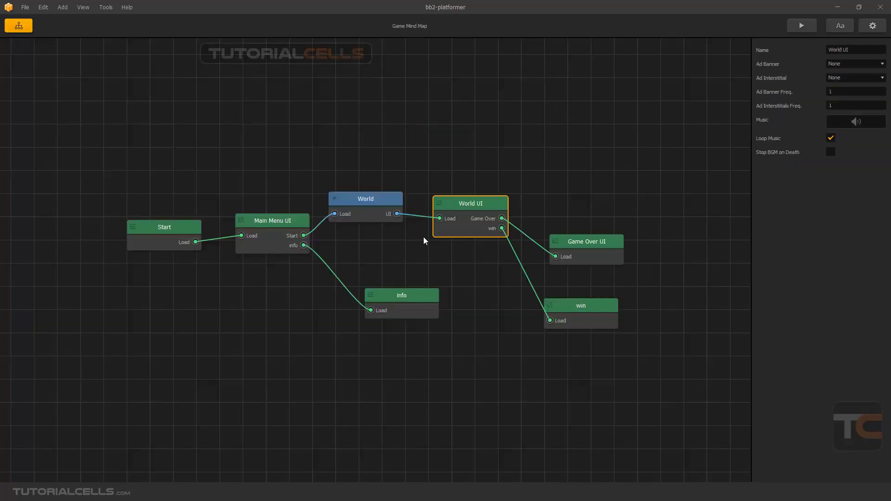
double_click(580, 306)
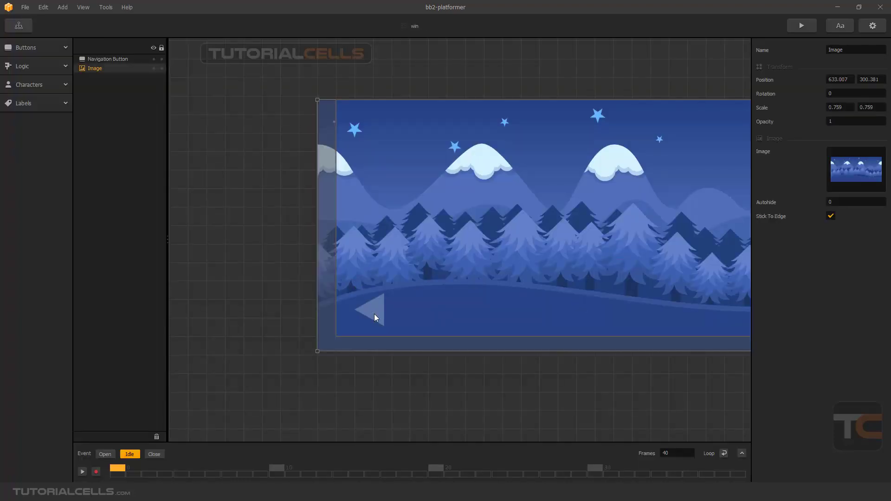
left_click(111, 59)
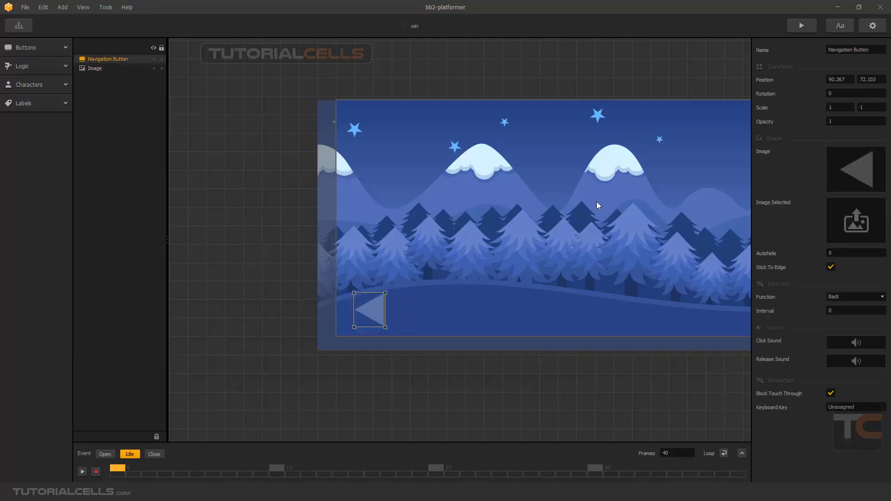
left_click(850, 299)
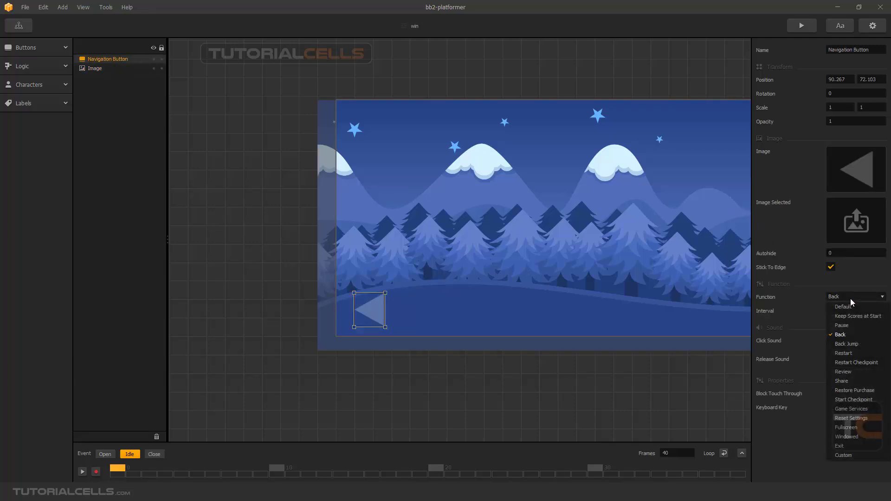
left_click(856, 352)
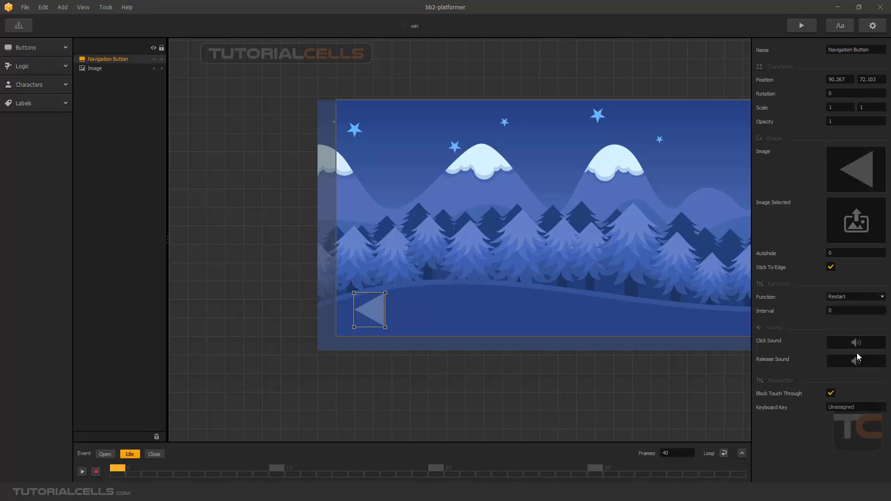
left_click(835, 297)
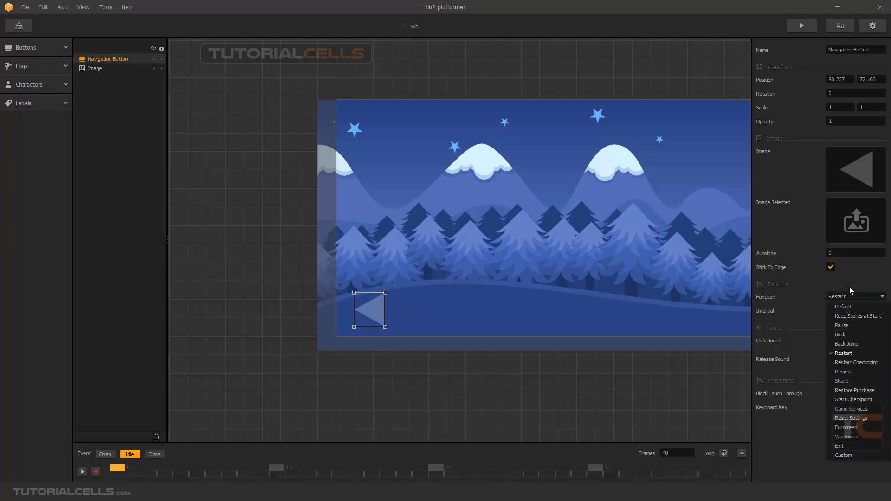
left_click(799, 300)
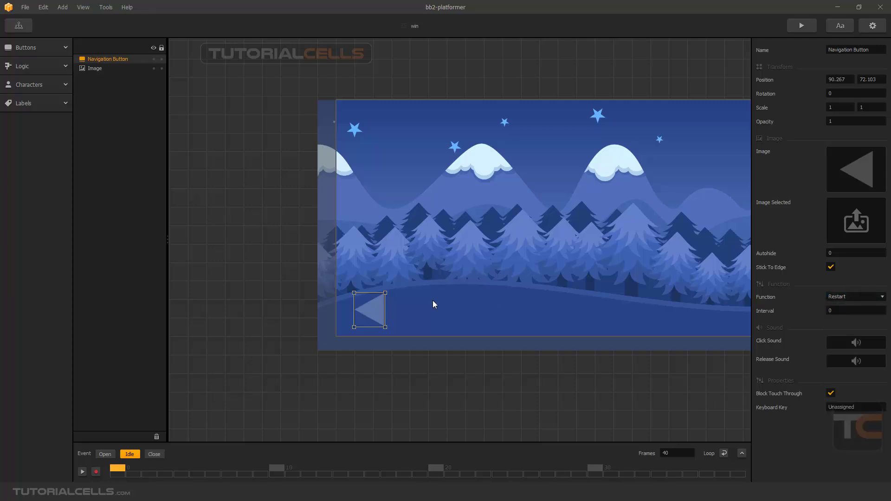
Reposition the win screen's navigation button to about position 92, 77.
left_click_drag(376, 307, 376, 305)
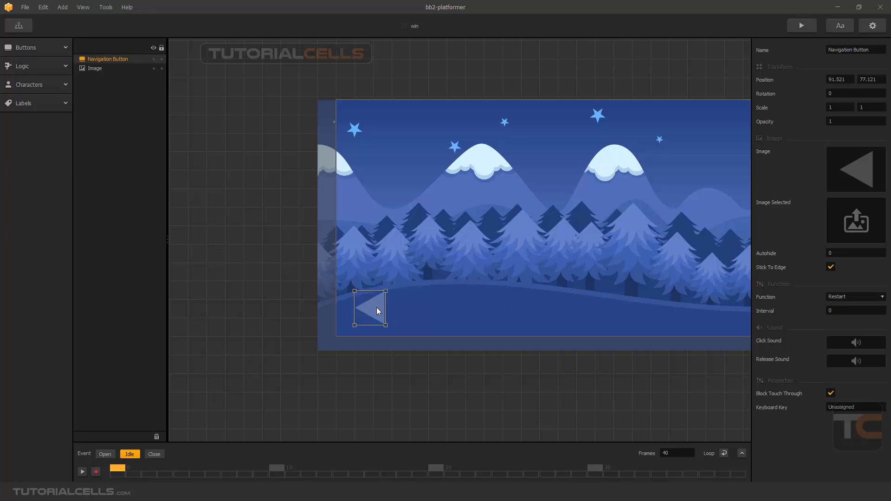
scroll(377, 307, "down", 3)
middle_click_drag(442, 254, 451, 223)
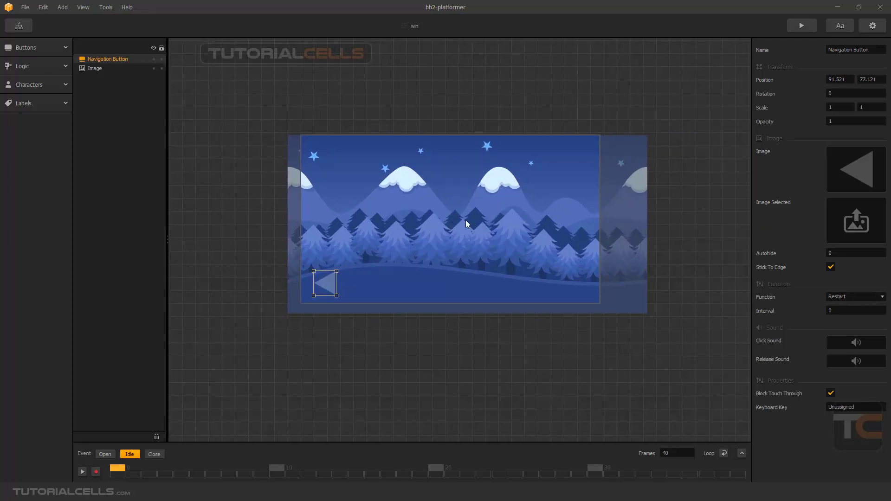
scroll(504, 221, "up", 1)
scroll(505, 221, "up", 1)
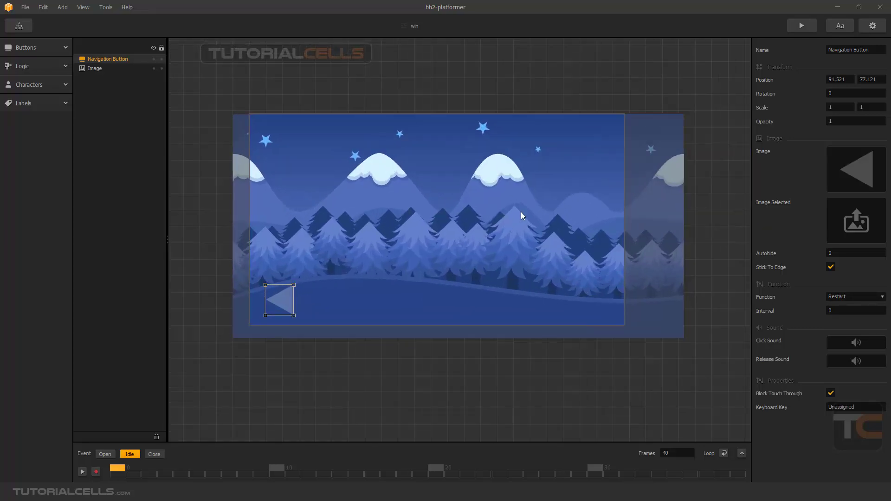